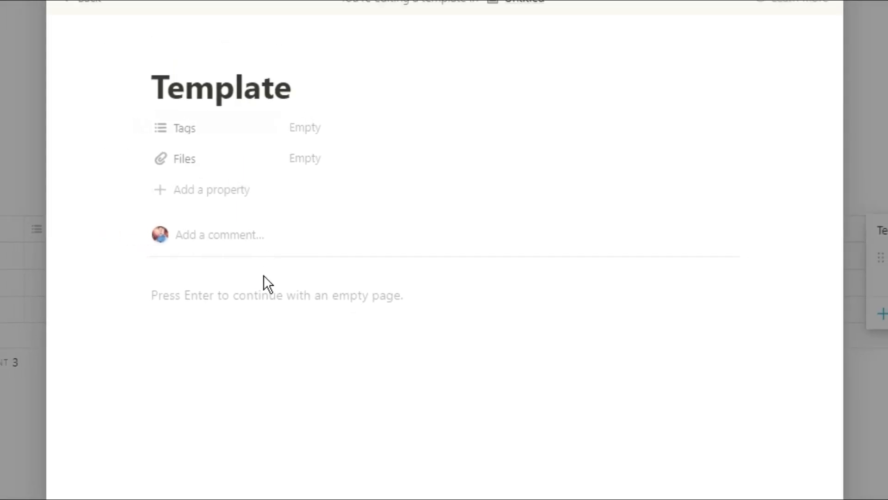
Step: Add a '# Heading 1' block to the database's template body
left_click(264, 296)
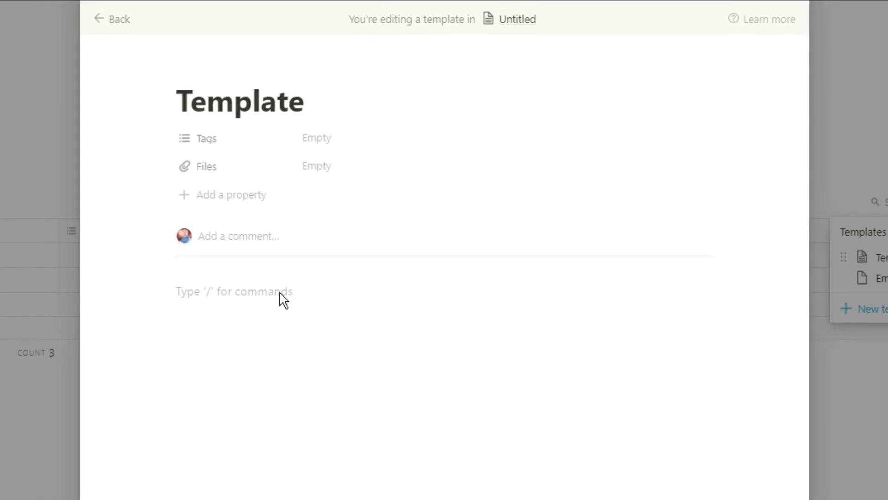
type("Text")
key("BackSpace")
key("BackSpace")
key("BackSpace")
key("BackSpace")
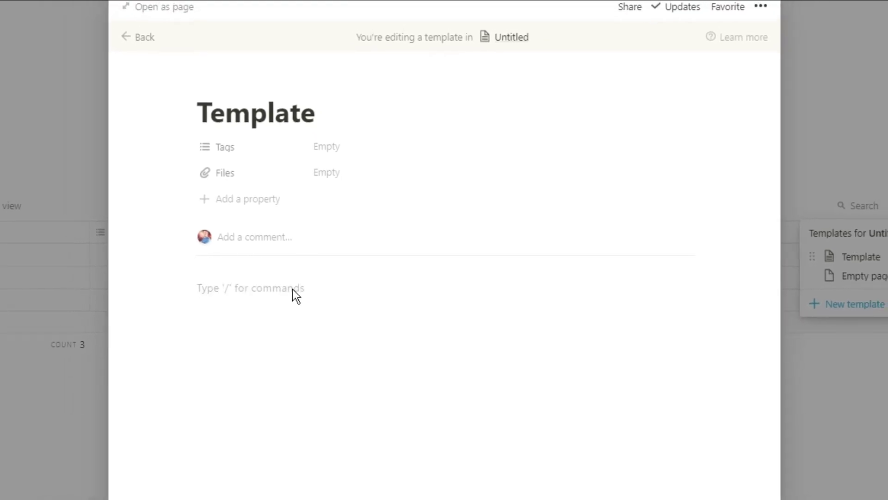
type("# Heading 1")
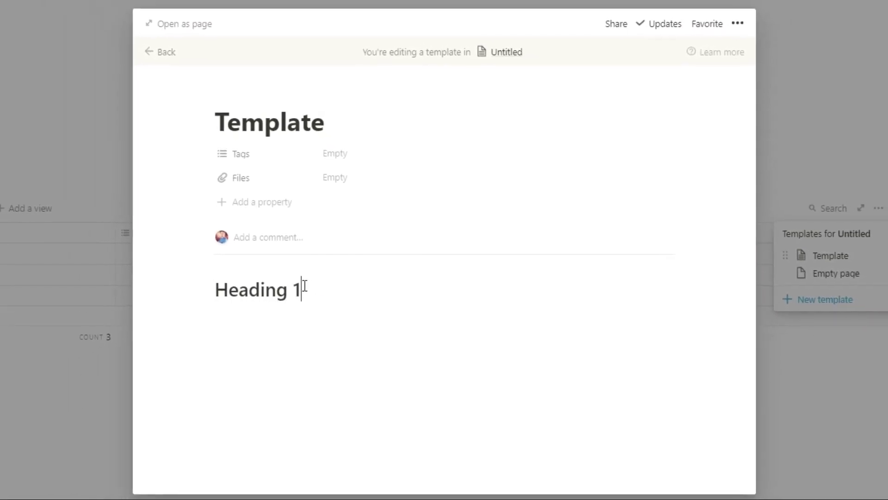
Step: Close the template editor and apply the Template to the first entry's page
left_click(819, 131)
left_click(824, 177)
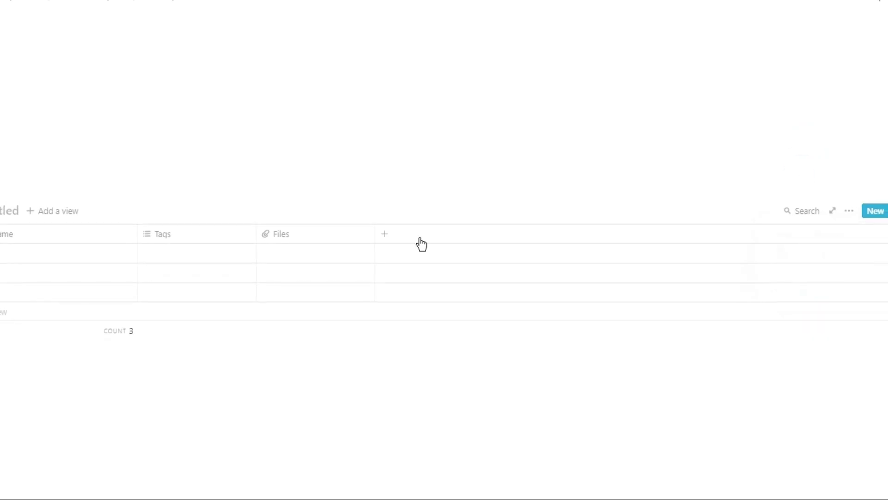
left_click(129, 254)
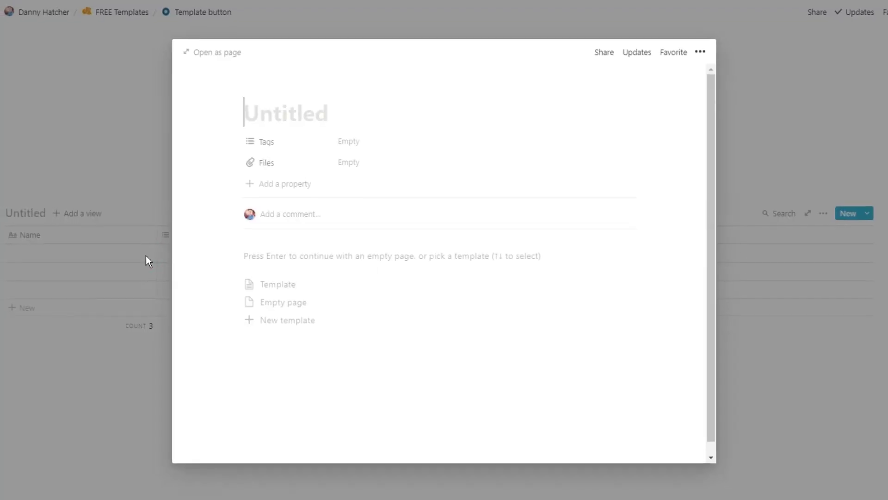
left_click(280, 285)
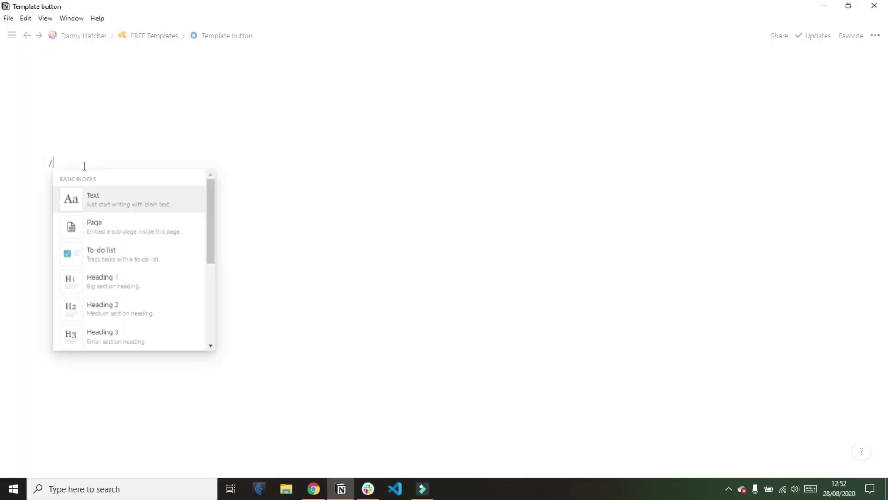
Step: Insert a template button block via /tem and rename it 'Add Heading 1'
type("tem")
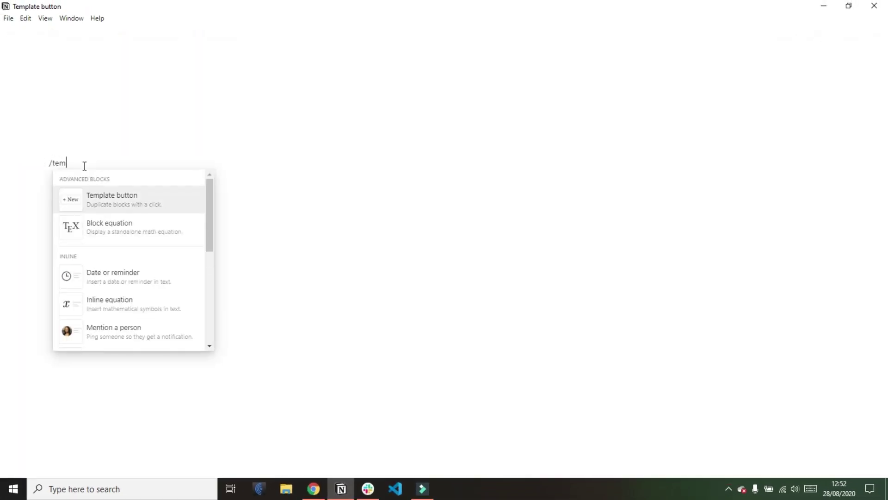
left_click(149, 201)
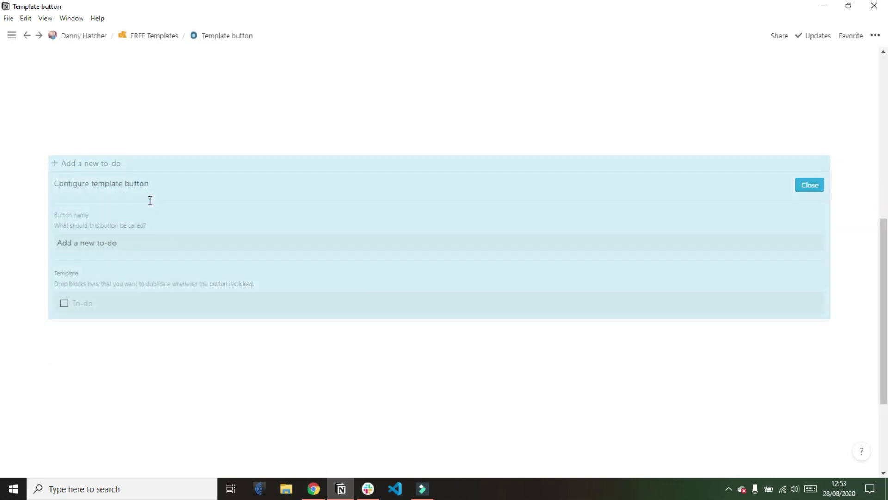
left_click(123, 242)
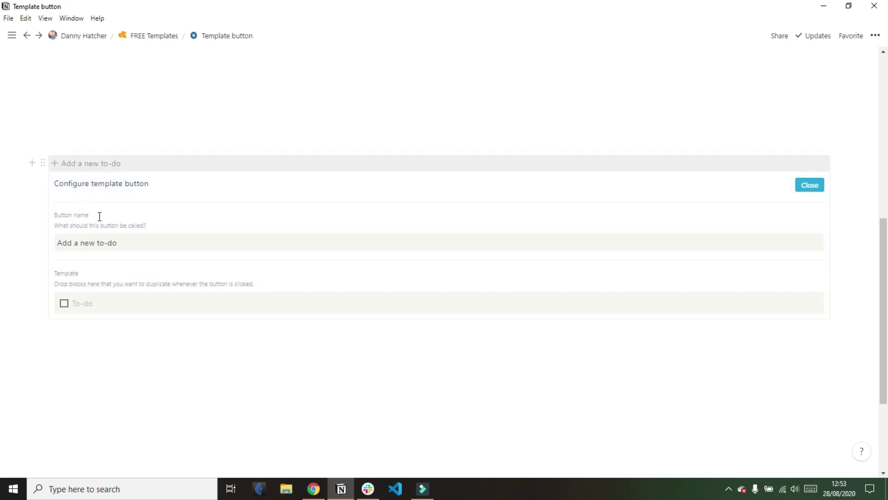
left_click_drag(118, 244, 59, 244)
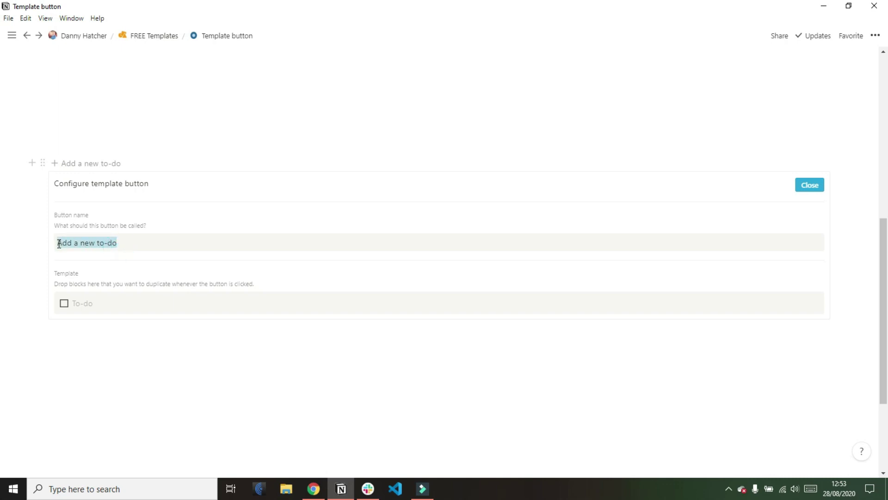
type("A")
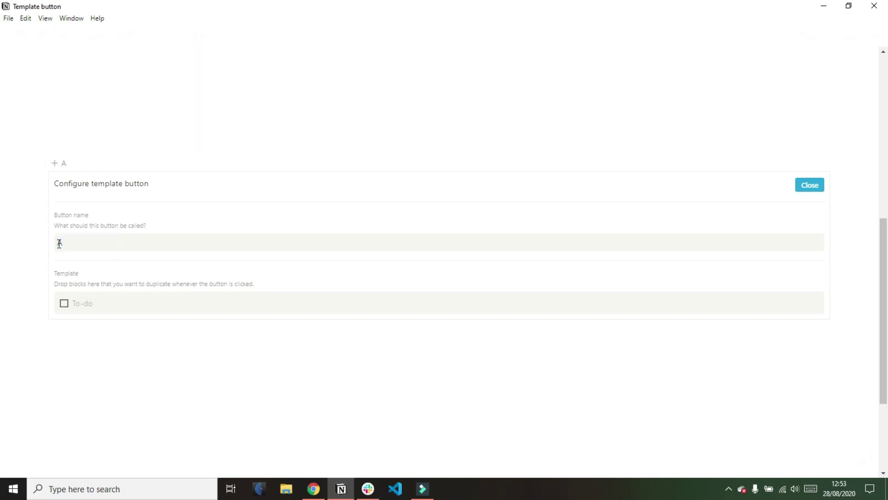
type("dd Heading 1")
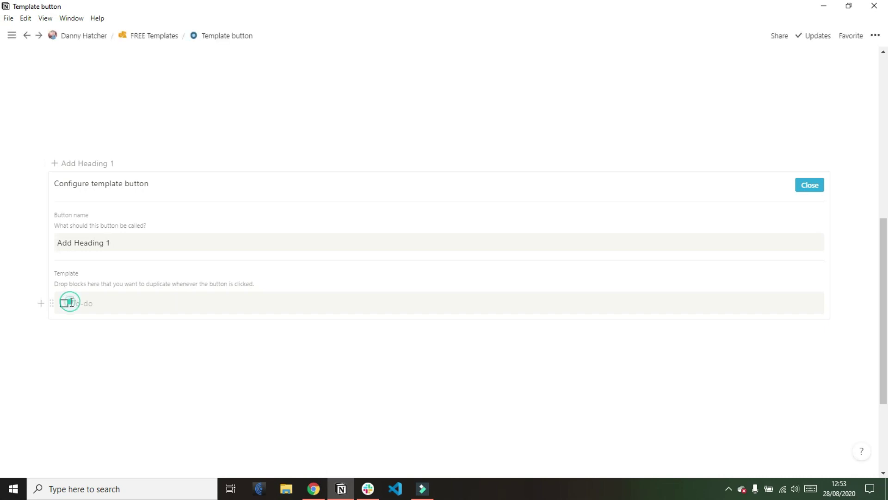
Step: Replace the button template's to-do with a Heading 1 block and an empty bullet item
left_click_drag(65, 302, 102, 302)
left_click(103, 302)
key("BackSpace")
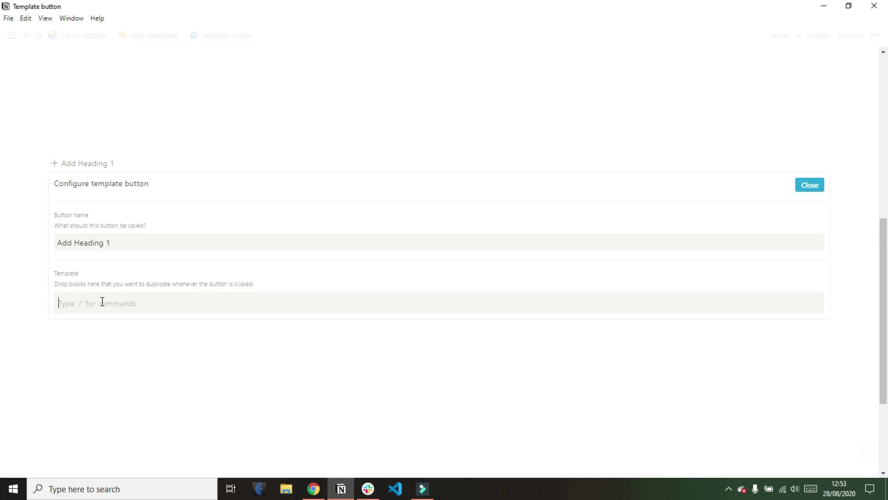
type("# Hea")
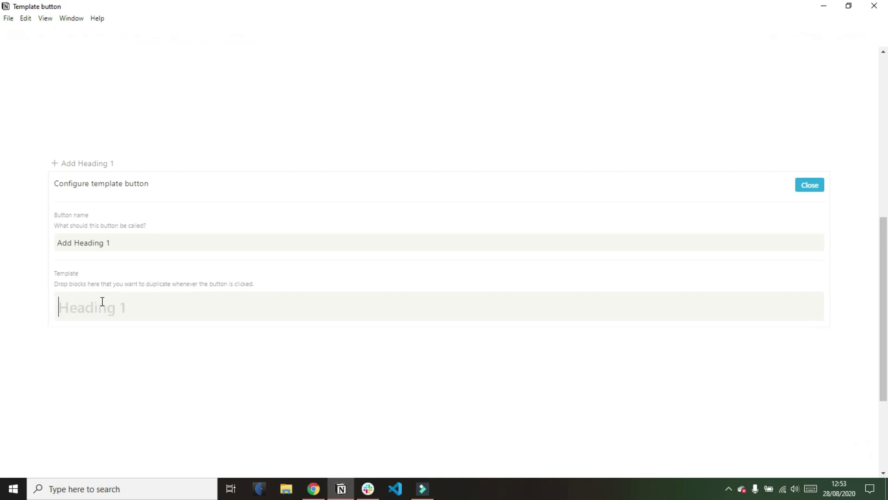
type("ding 1")
key("Return")
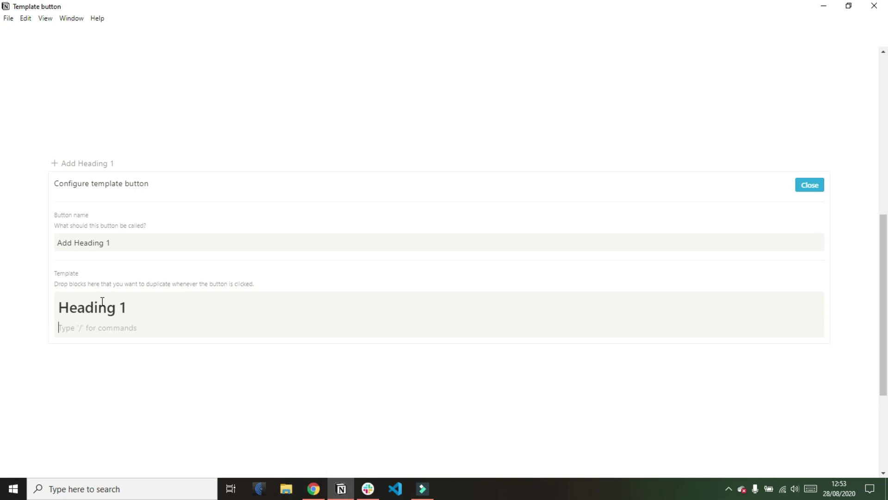
type("-")
key("BackSpace")
type("-")
key("shift+Return")
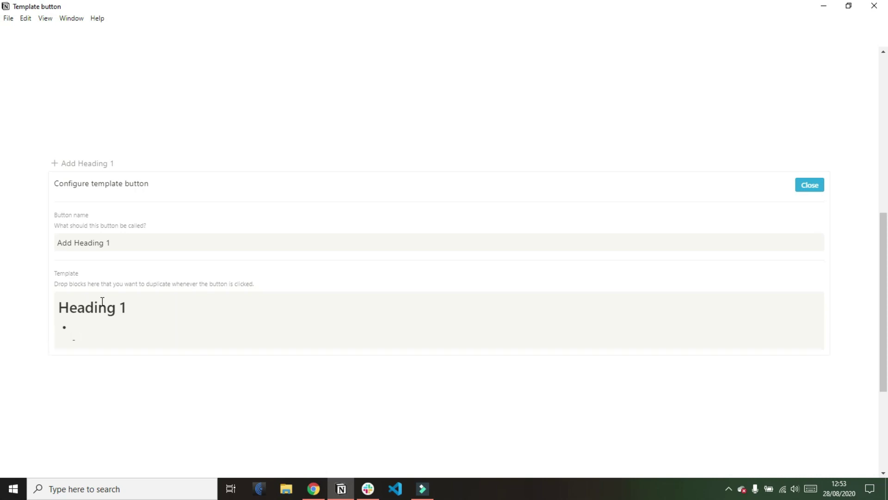
key("BackSpace")
key("BackSpace")
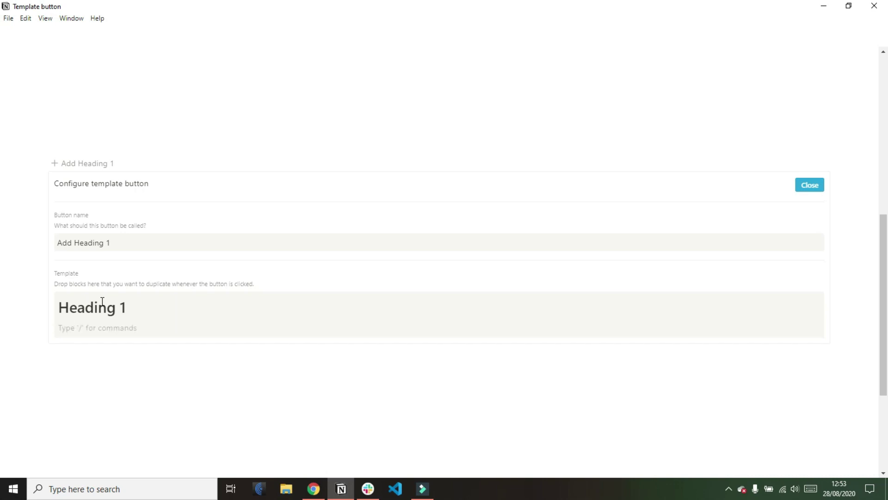
type("-")
Step: Below the button, add a '## Heading 2' block followed by a bullet item
left_click(85, 360)
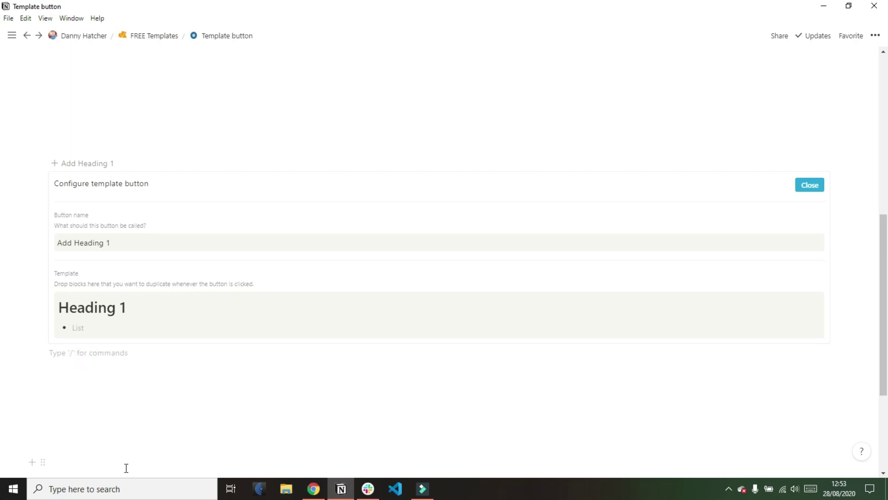
type("##")
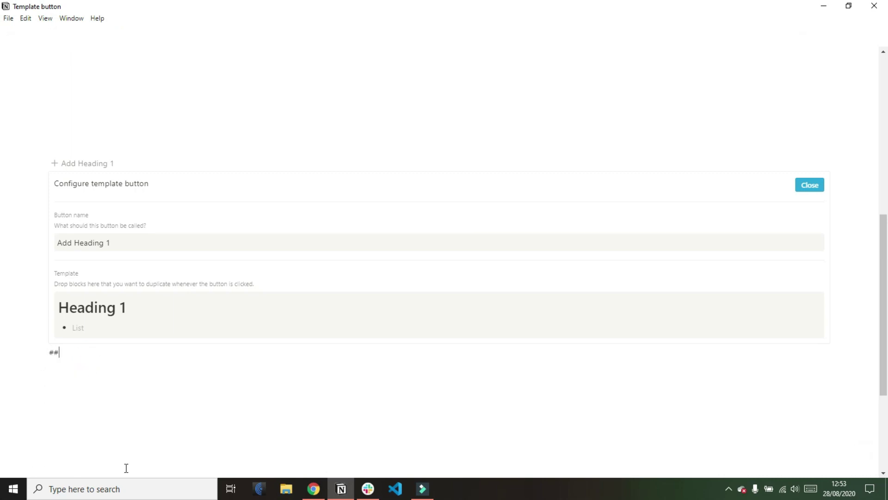
type(" Heading 2")
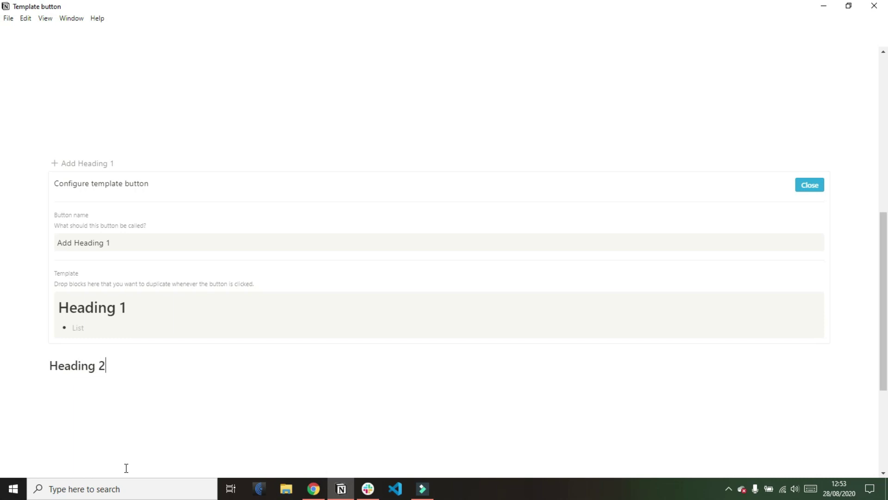
key("Return")
type("-")
key("Return")
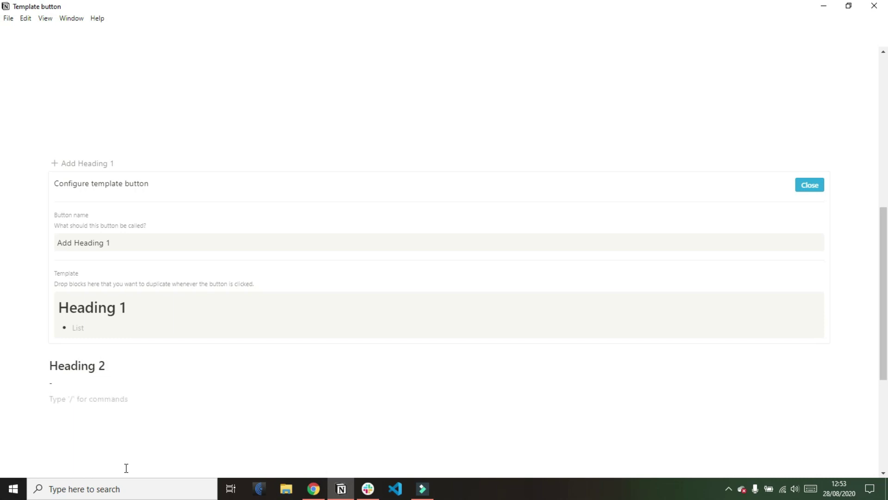
key("BackSpace")
key("BackSpace")
type("-")
key("shift+Return")
key("BackSpace")
type("-")
key("BackSpace")
type("-")
key("BackSpace")
type("-")
Step: Add a to-do checkbox with '[]' and a sub-page named 'page' below the bullet
left_click(71, 398)
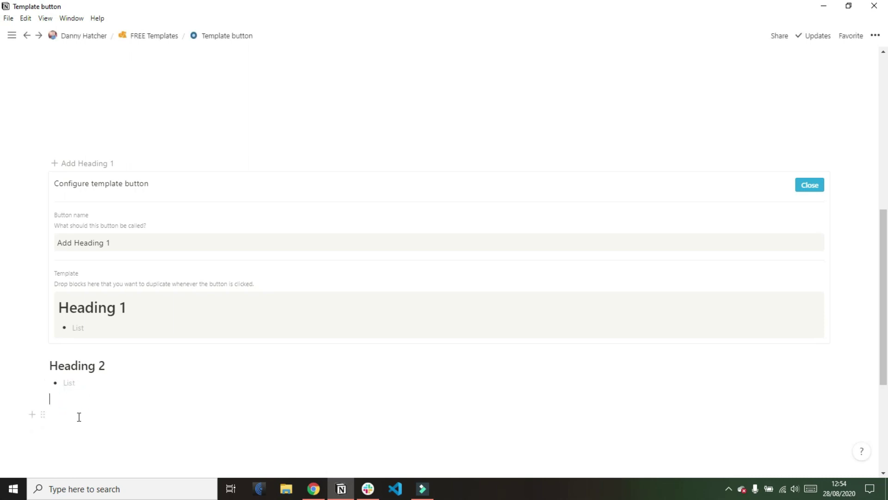
type("[]")
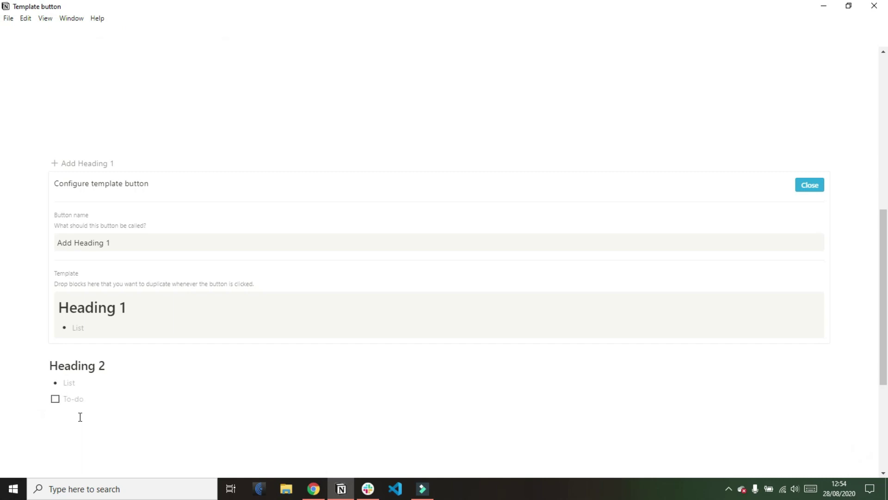
left_click(67, 415)
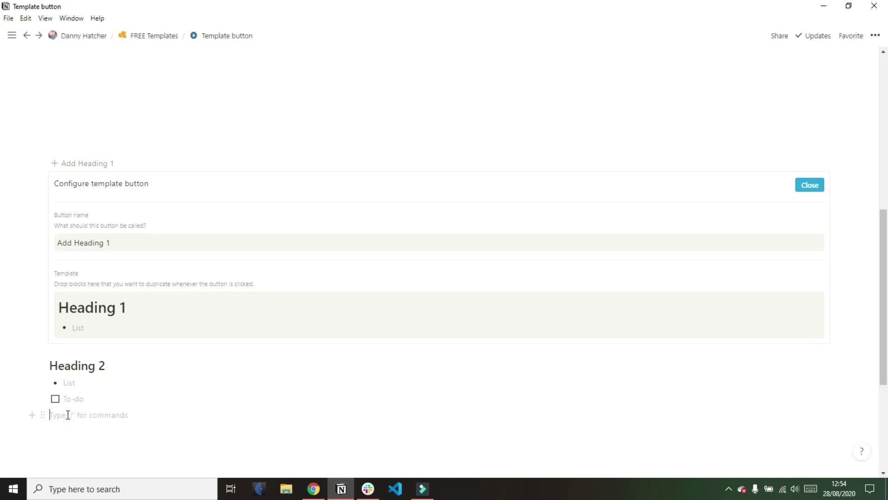
type("page")
key("Return")
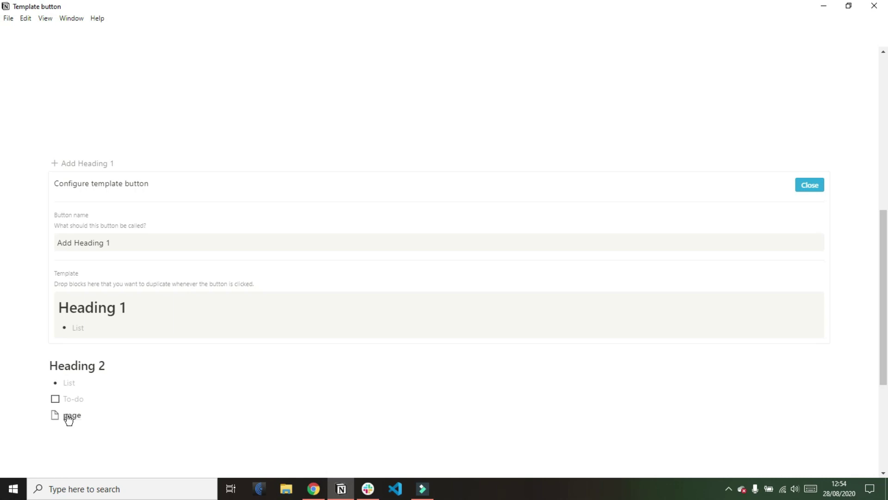
Step: Gather the Heading 2, bullet, to-do and page blocks into the Add Heading 1 button's template
left_click_drag(74, 427, 69, 334)
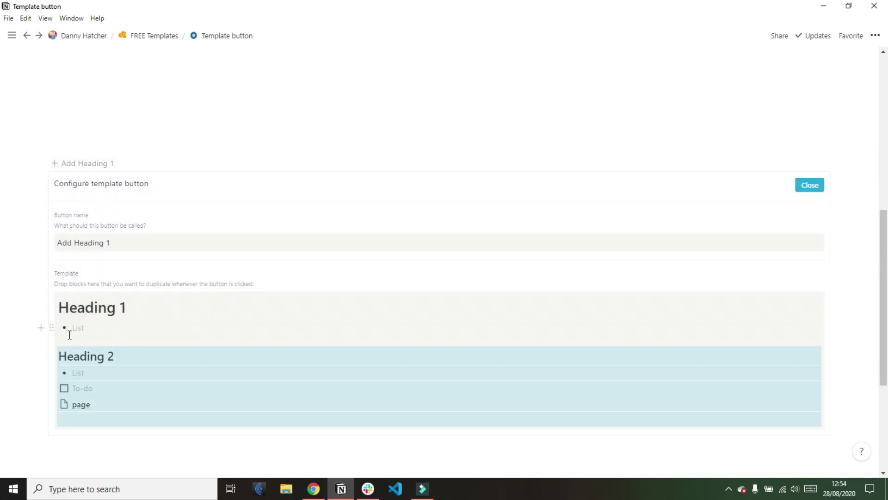
left_click(89, 333)
left_click(72, 341)
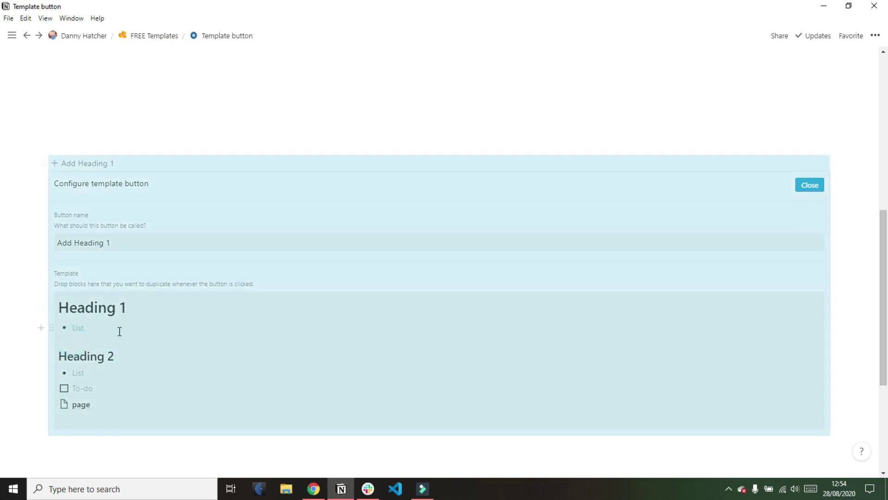
left_click(116, 324)
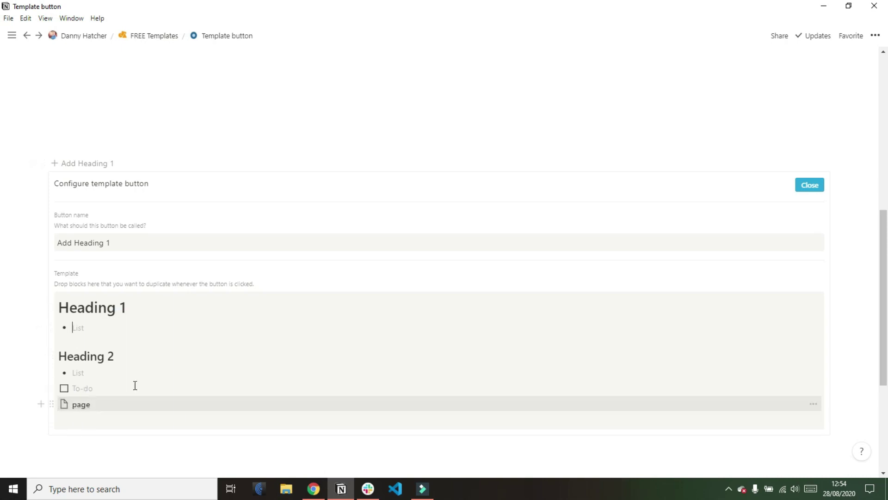
Step: Close the button configuration and insert two copies of the Add Heading 1 template's blocks
left_click(804, 186)
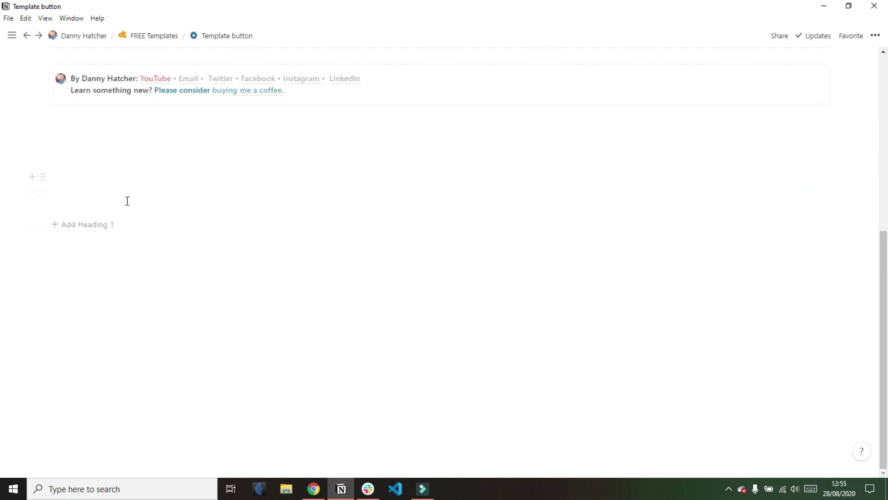
left_click(78, 231)
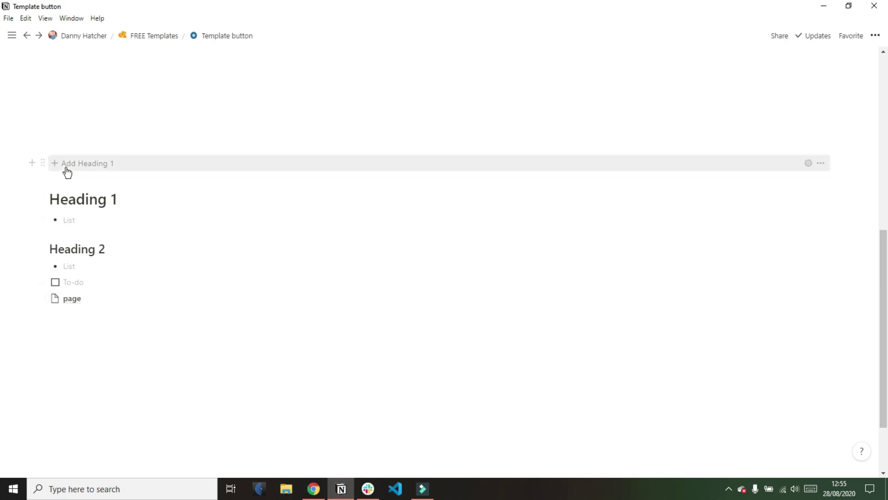
left_click(68, 172)
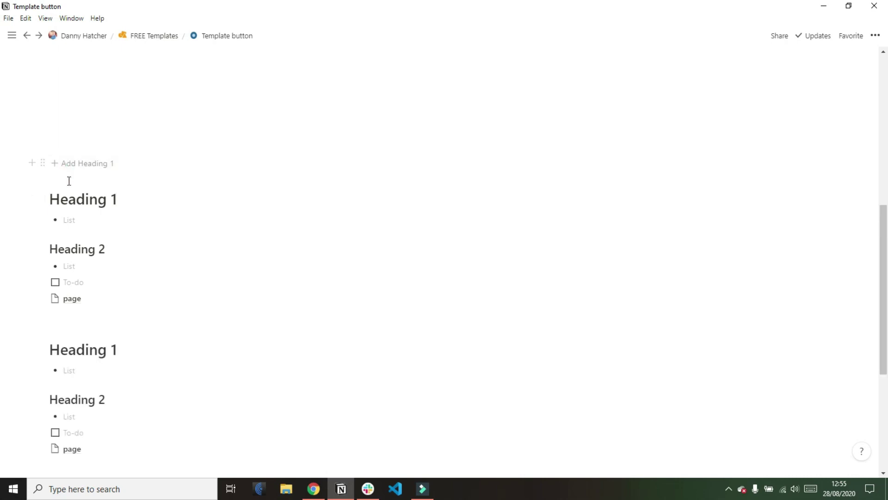
scroll(79, 346, "down", 2)
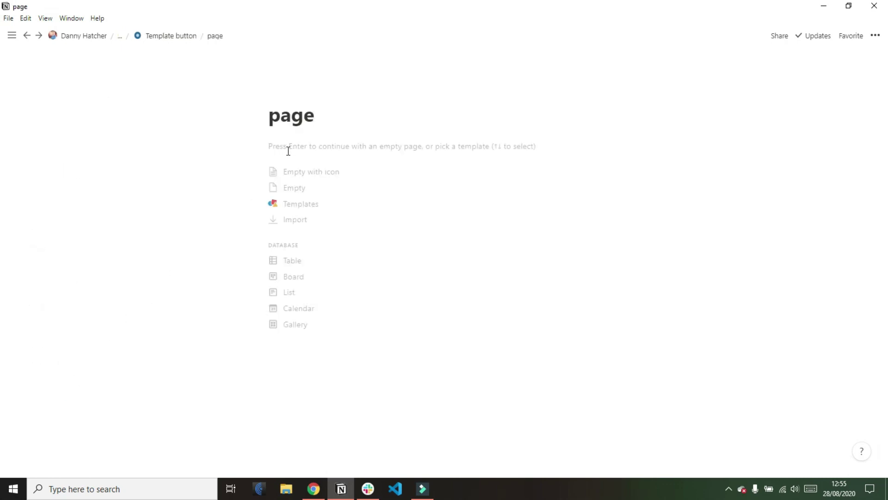
Step: Write 'text' in the inserted page, return to Template button, and select the duplicate block set
left_click(274, 145)
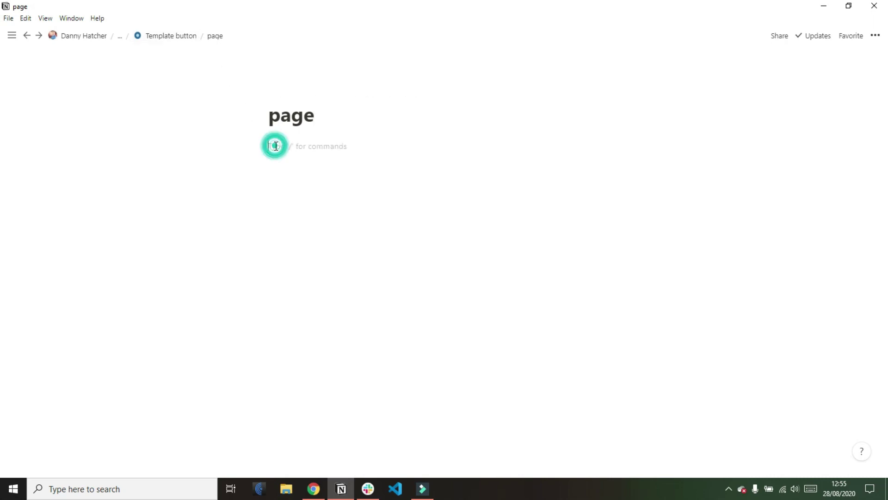
type("text")
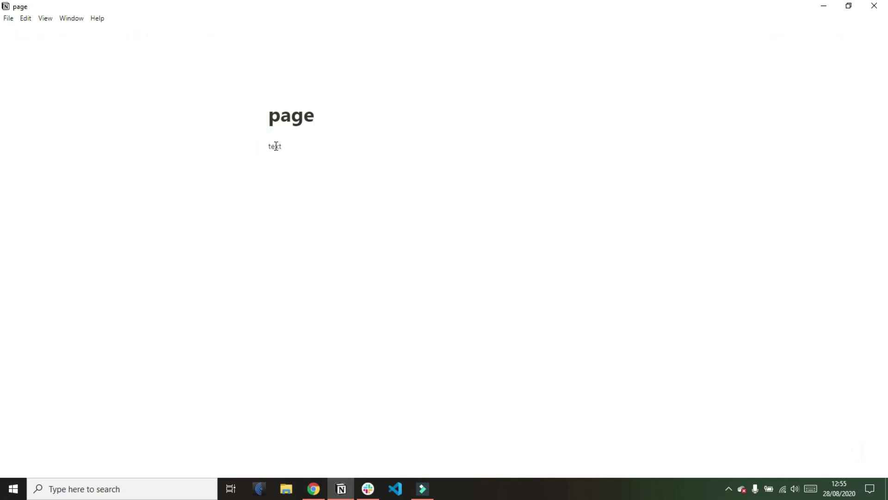
left_click(185, 35)
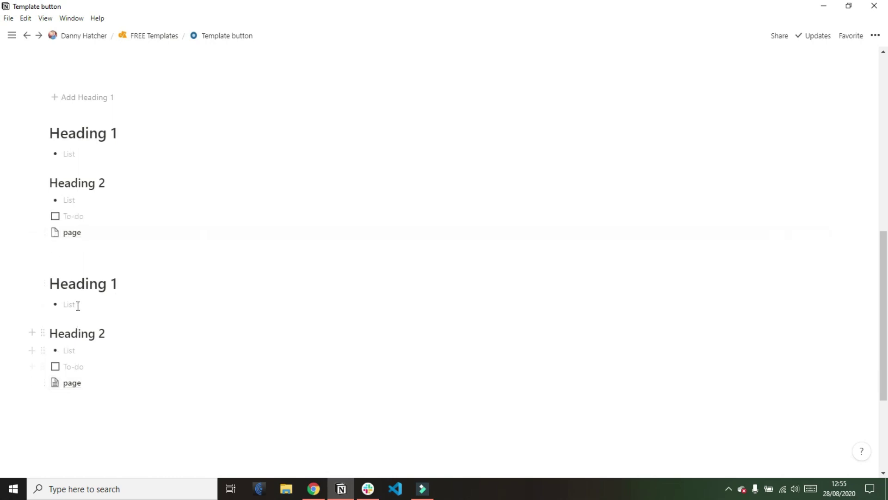
left_click_drag(74, 273, 74, 391)
Step: Delete the duplicate block set and the List and To-do blocks under Heading 2
key("BackSpace")
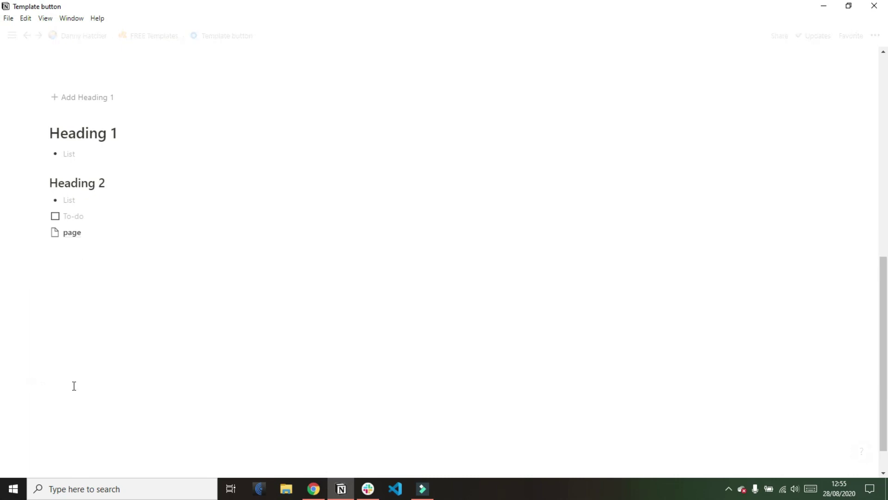
scroll(88, 279, "up", 2)
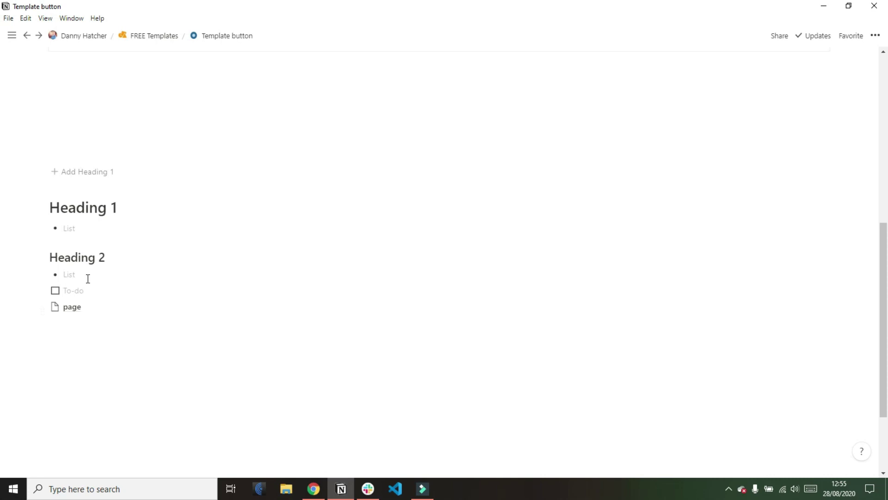
left_click_drag(82, 321, 84, 220)
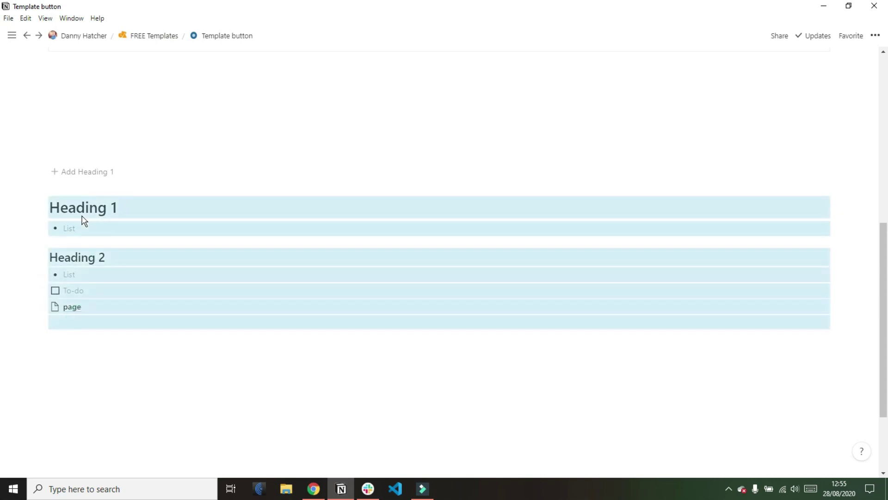
left_click(89, 351)
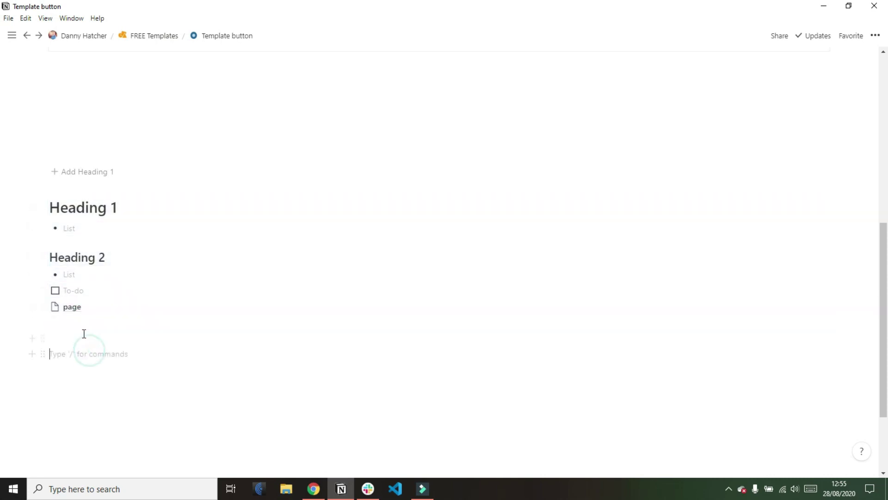
left_click_drag(89, 293, 54, 272)
key("BackSpace")
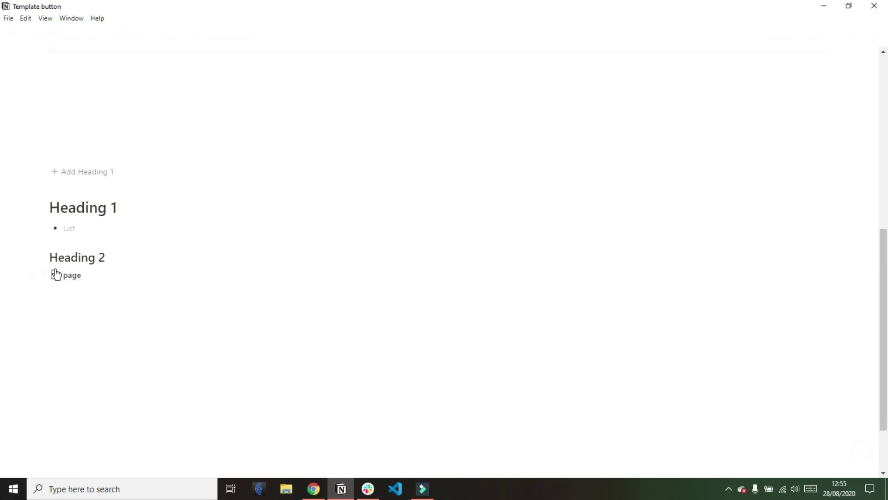
Step: Add 'Column 1' and 'Column 2' lines, move them into 'page' side by side, and return
left_click(59, 290)
type("Column 1")
key("Return")
type("Column 2")
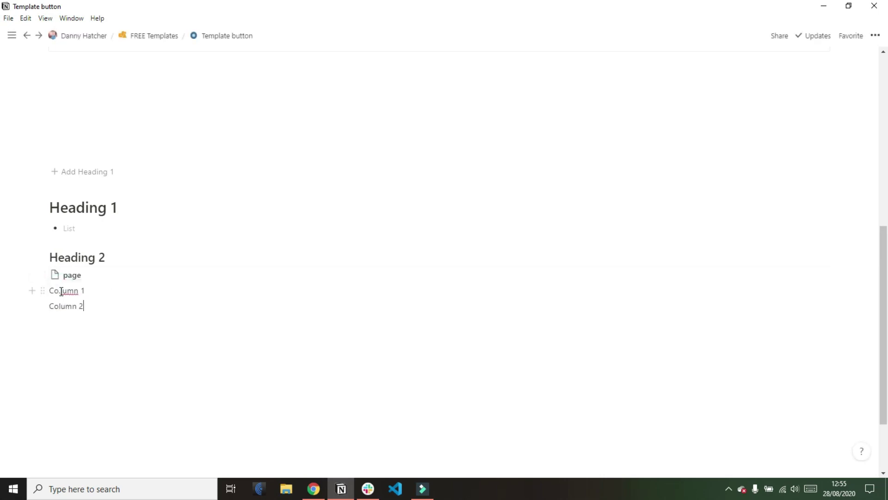
left_click_drag(58, 326, 55, 278)
left_click(55, 278)
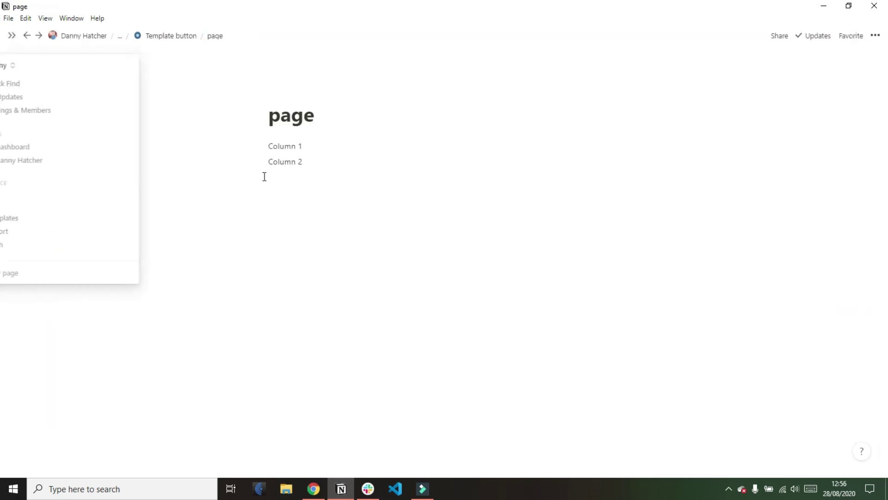
left_click_drag(259, 161, 402, 146)
key("ctrl+[")
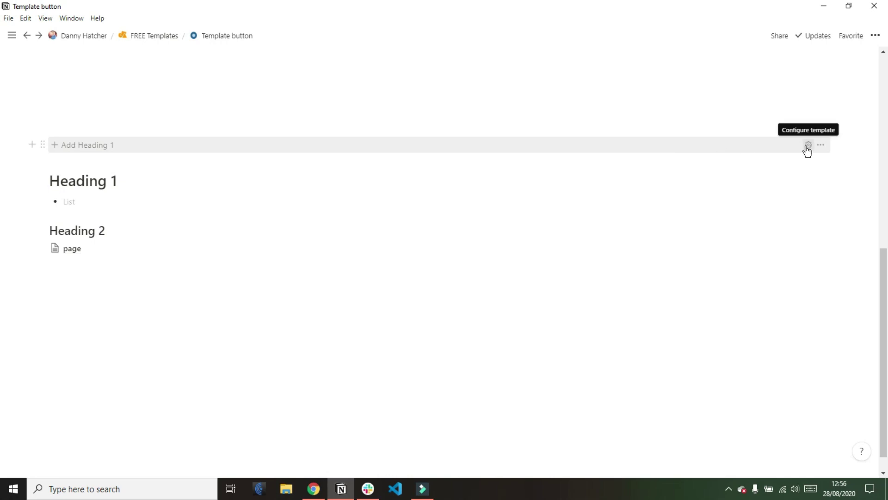
Step: Clear the Add Heading 1 button template's six blocks and move the 'page' block into it
left_click(808, 146)
scroll(353, 315, "down", 4)
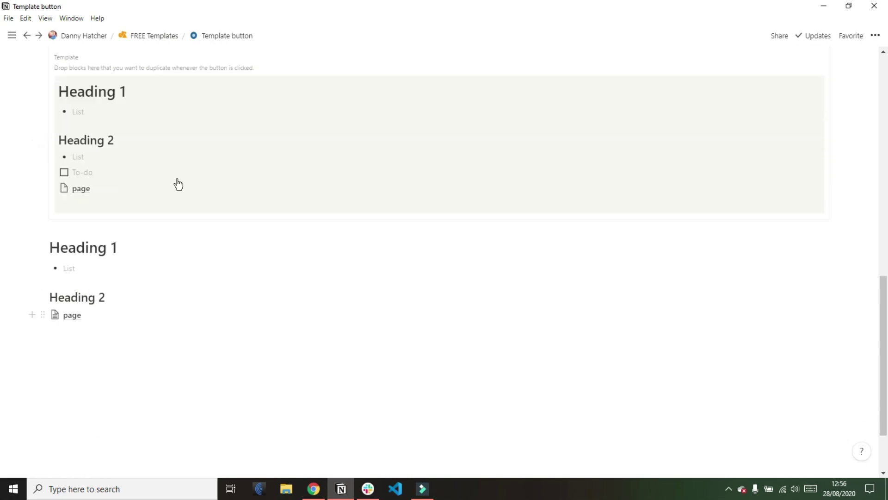
left_click_drag(135, 93, 115, 196)
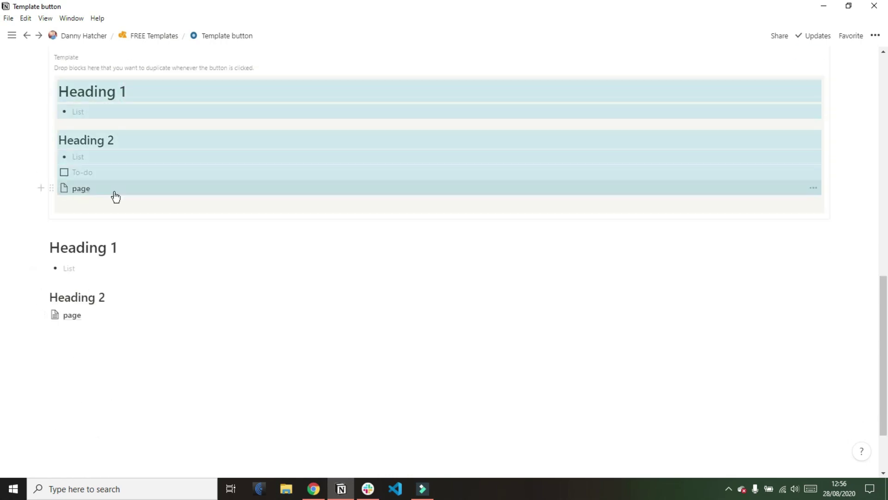
key("BackSpace")
left_click_drag(44, 225, 67, 115)
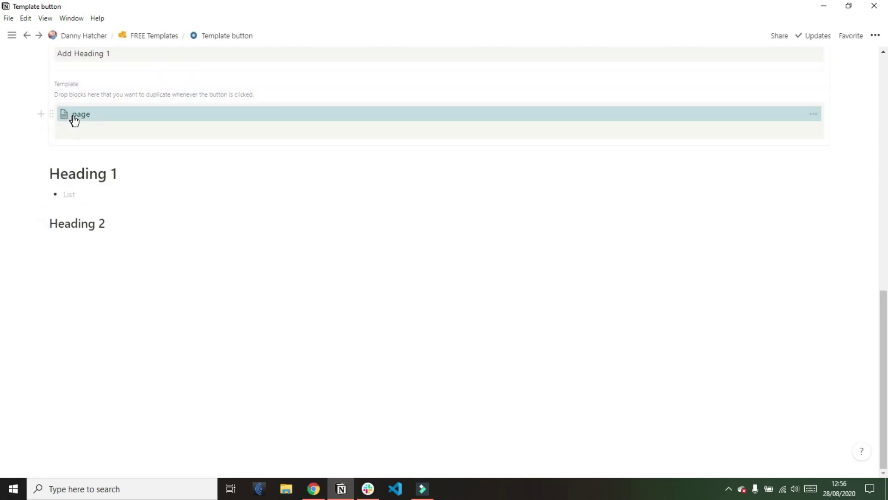
left_click(74, 131)
key("BackSpace")
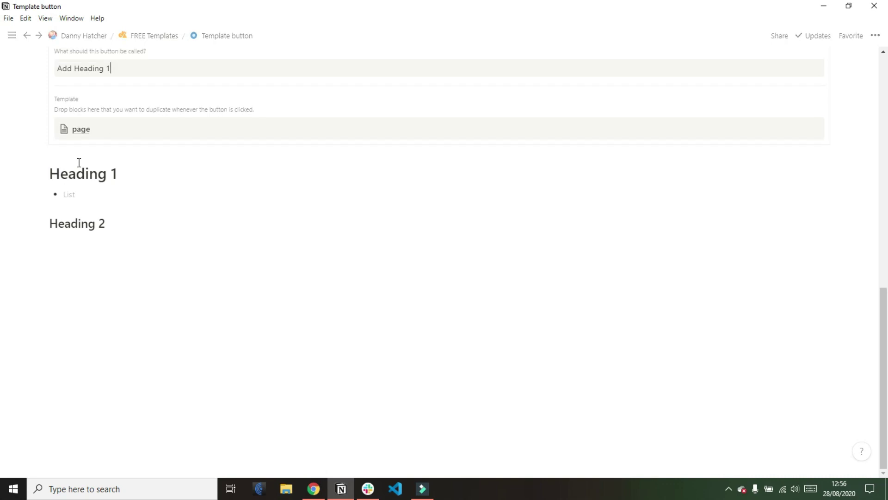
Step: Turn the 'page' block into text, delete its label, and remove the leftover Heading 1/Heading 2 blocks
left_click(52, 129)
mouse_move(92, 111)
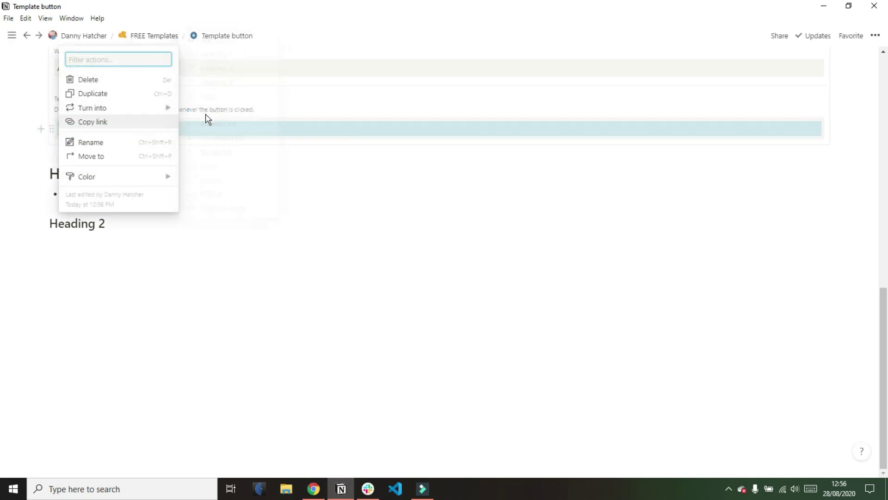
left_click(219, 49)
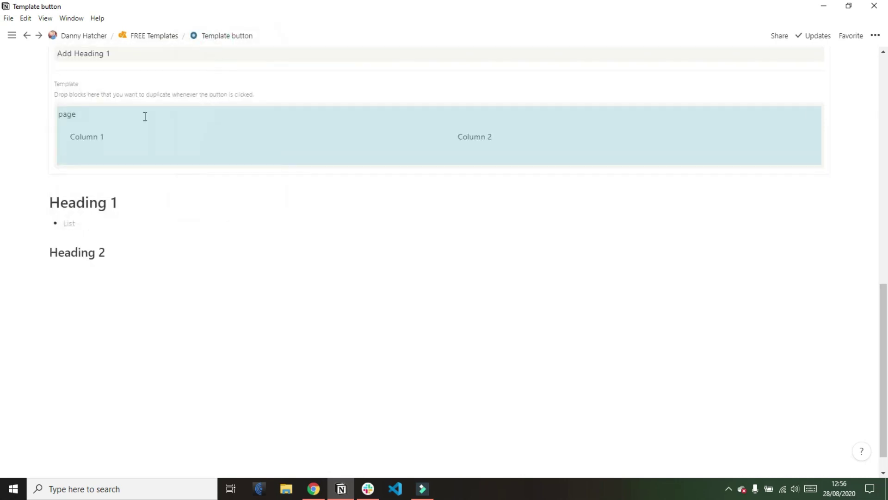
left_click(137, 116)
key("BackSpace")
key("BackSpace")
key("BackSpace")
key("BackSpace")
key("BackSpace")
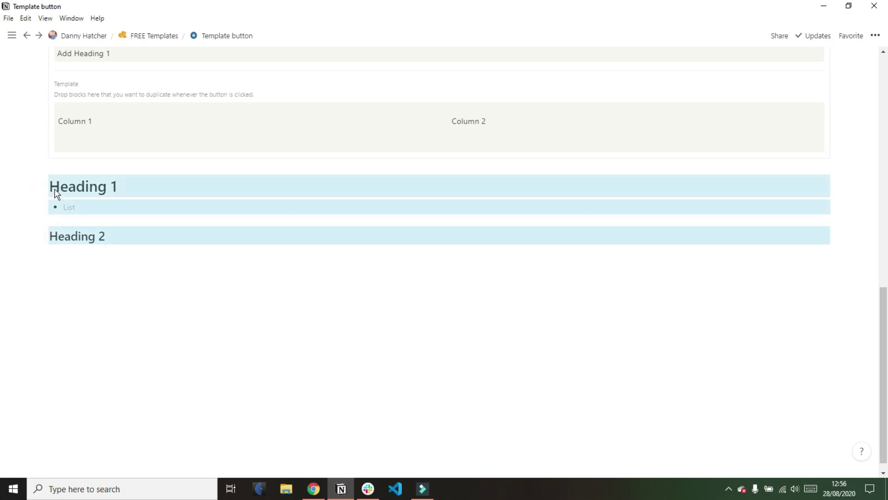
key("Delete")
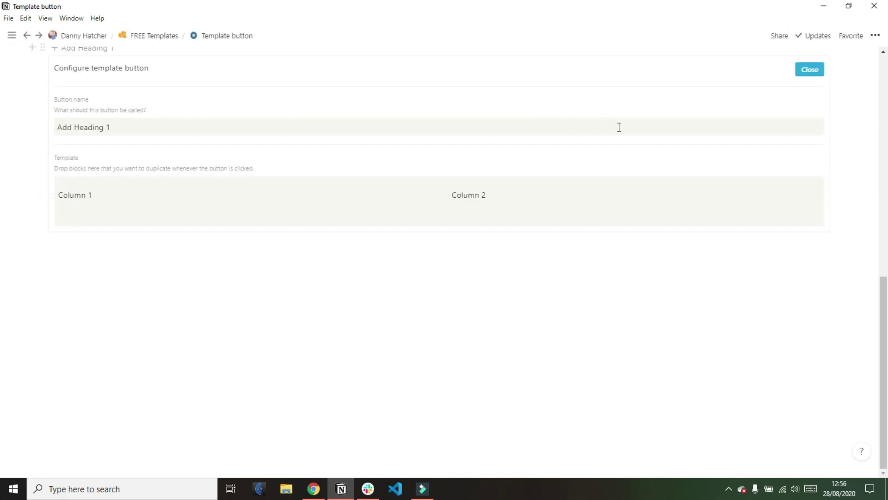
Step: Insert three Column 1 / Column 2 pairs and move the empty line full width below them
left_click(812, 70)
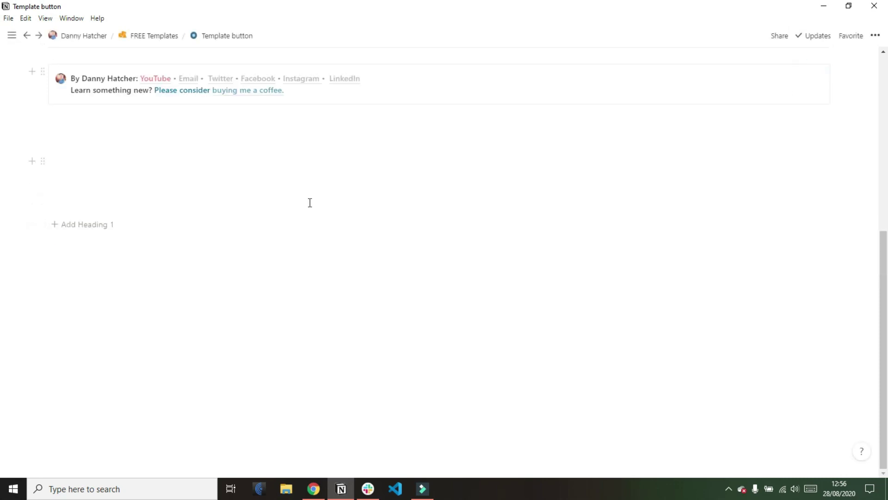
left_click(84, 225)
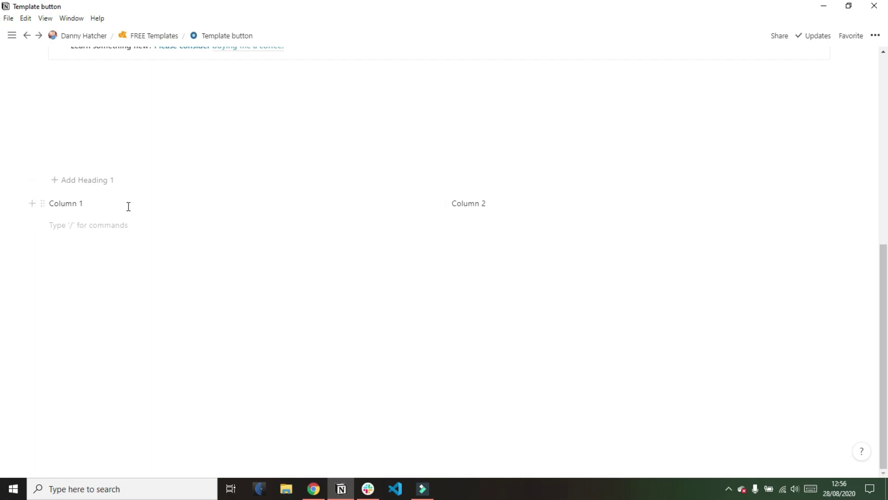
left_click_drag(43, 224, 44, 245)
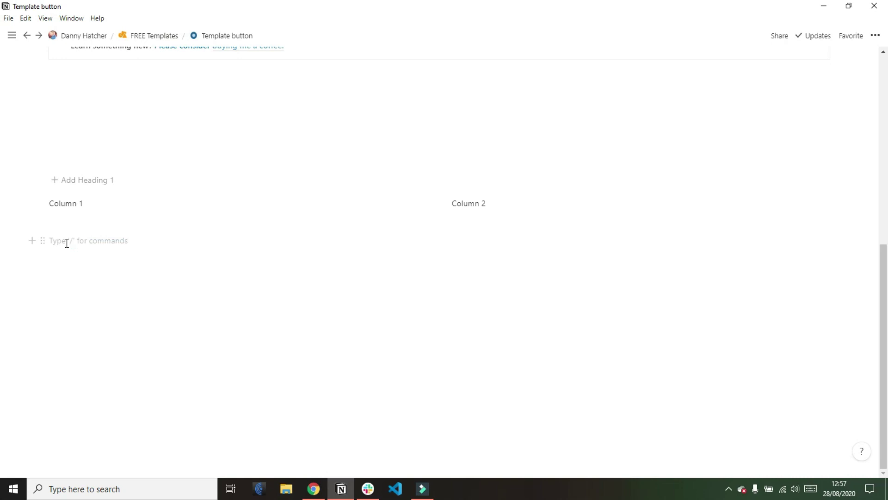
left_click(89, 180)
left_click(91, 136)
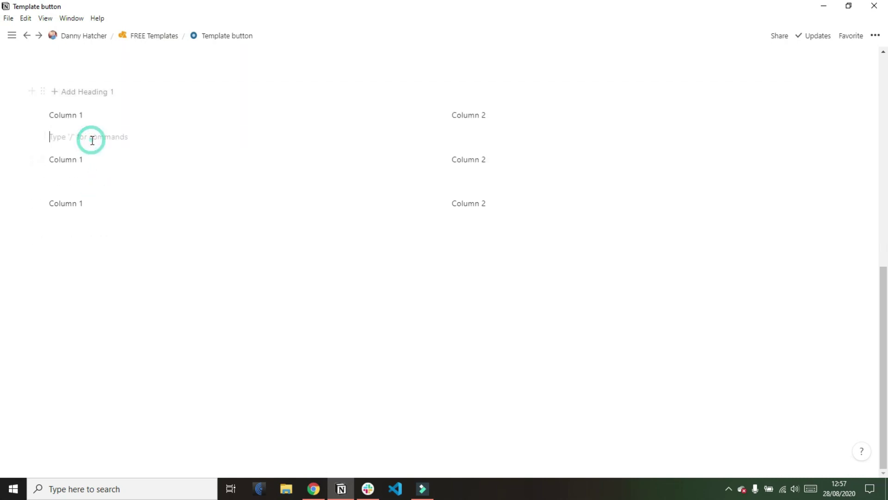
left_click(99, 231)
left_click_drag(44, 225, 67, 241)
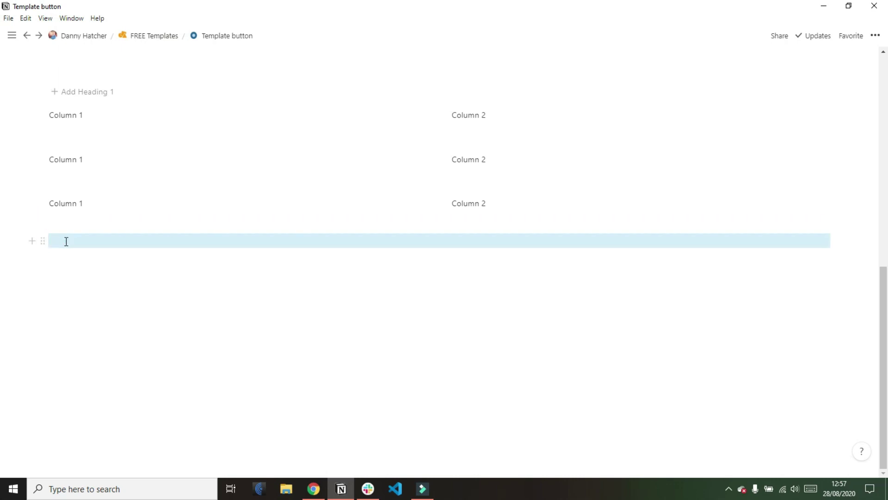
Step: Insert an inline table database titled 'Table' below the columns using /table
left_click(67, 241)
type("/table")
key("Return")
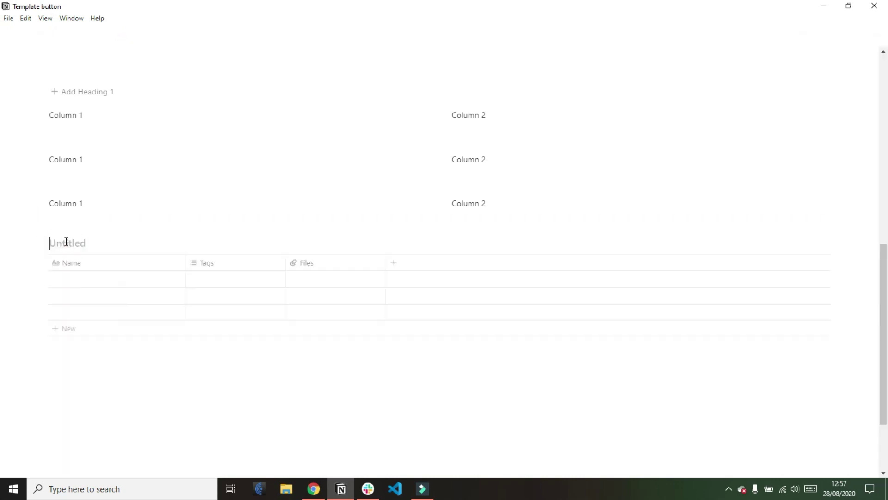
type("Table")
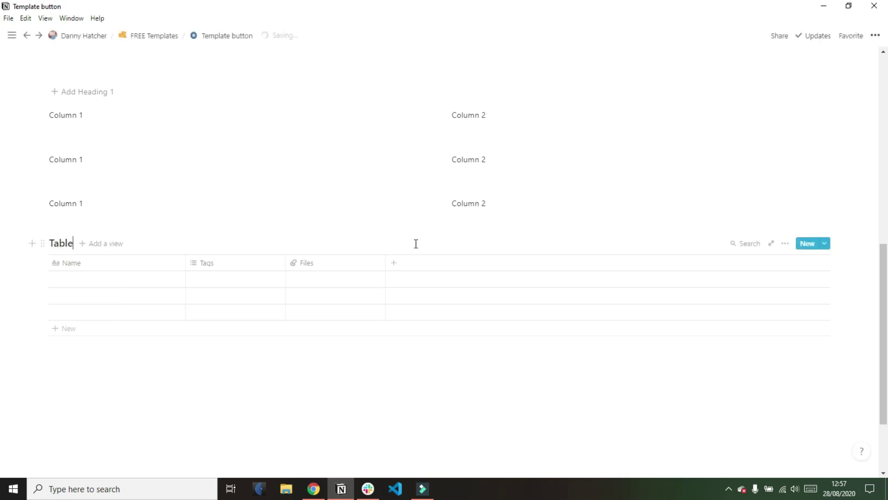
Step: Open a new blank Table entry as a page
left_click(827, 245)
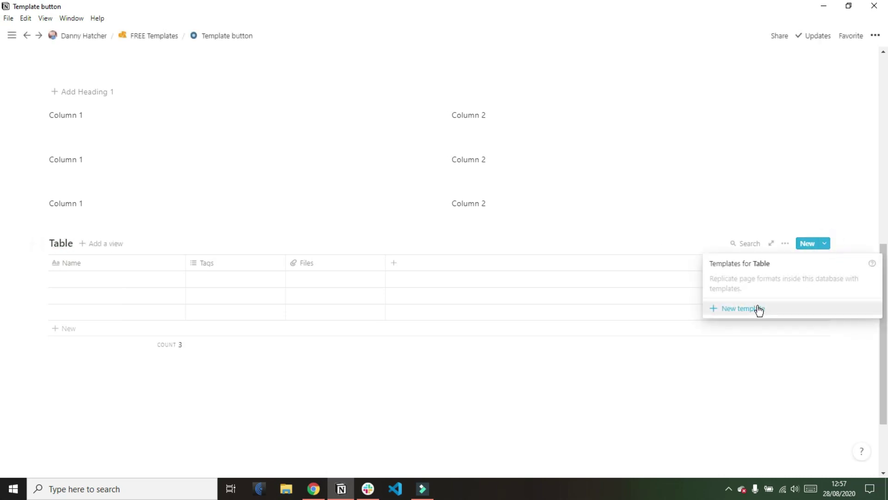
left_click(613, 242)
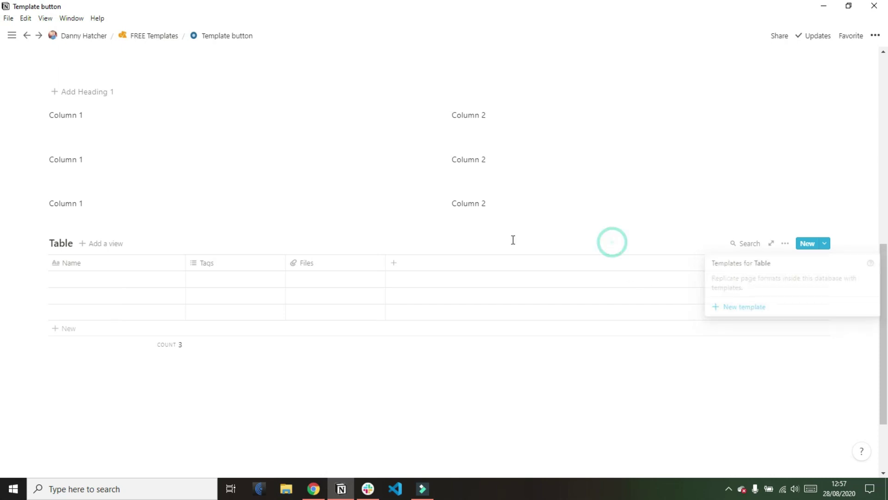
left_click(167, 282)
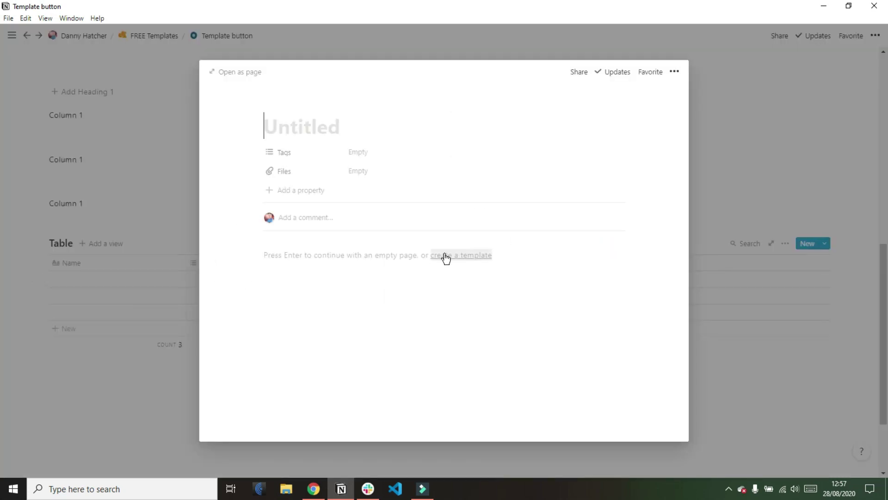
Step: Start a new database template for Table named 'Template 1'
left_click(481, 257)
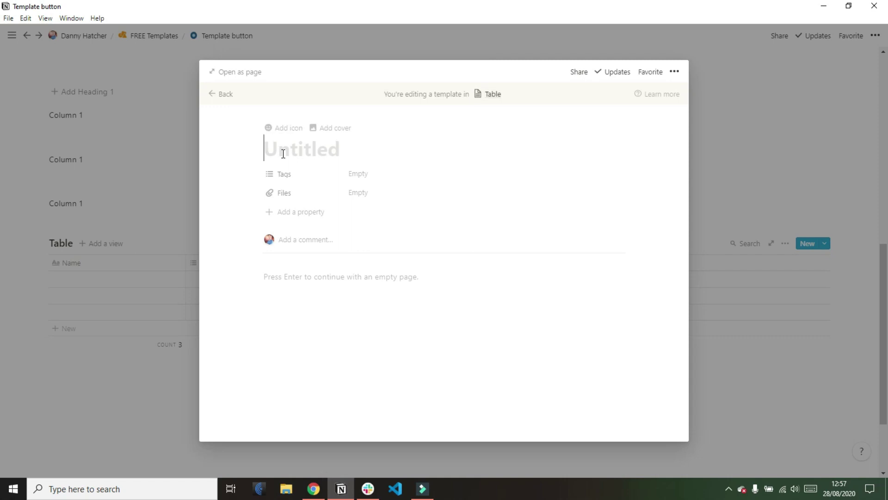
type("Template 1")
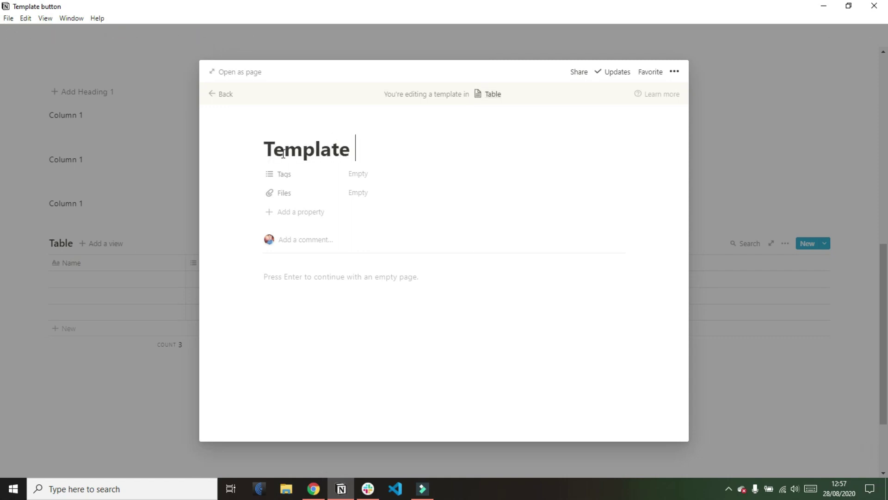
left_click(302, 276)
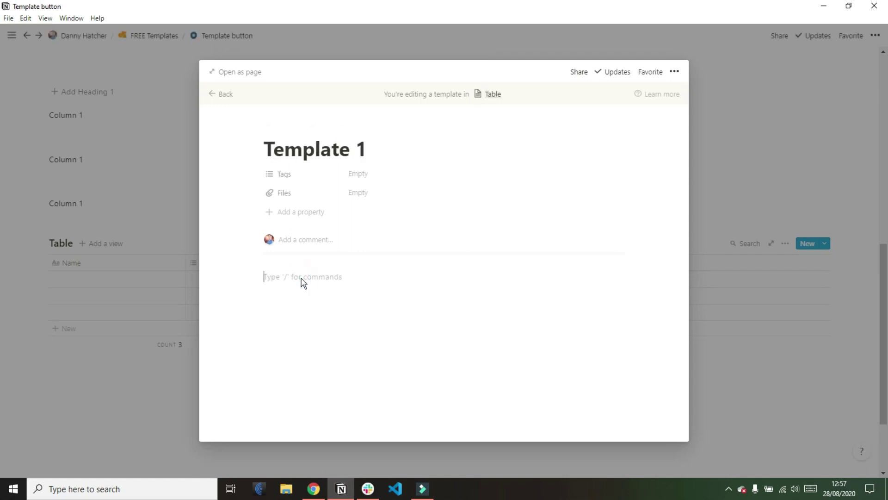
Step: Fill Template 1's body with Heading 1, Heading 2 and Heading 3 blocks
type("# Heading")
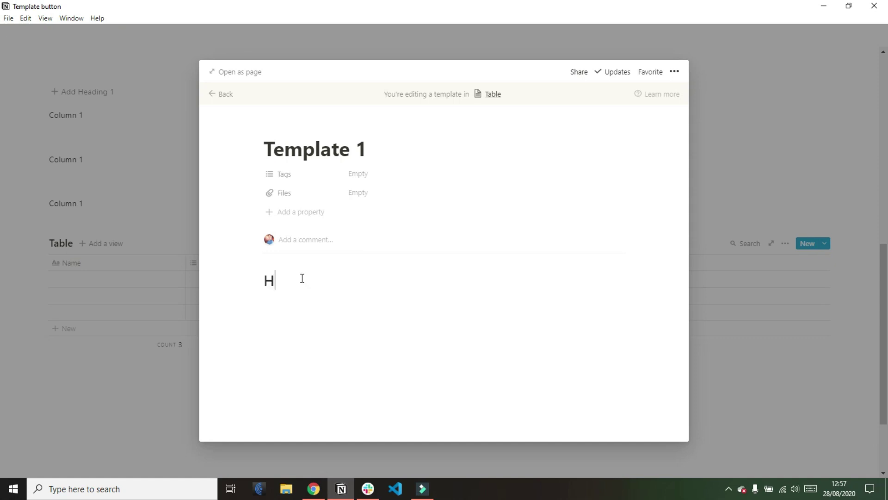
type(" 1")
key("Return")
type("## Heading 2")
key("Return")
type("###")
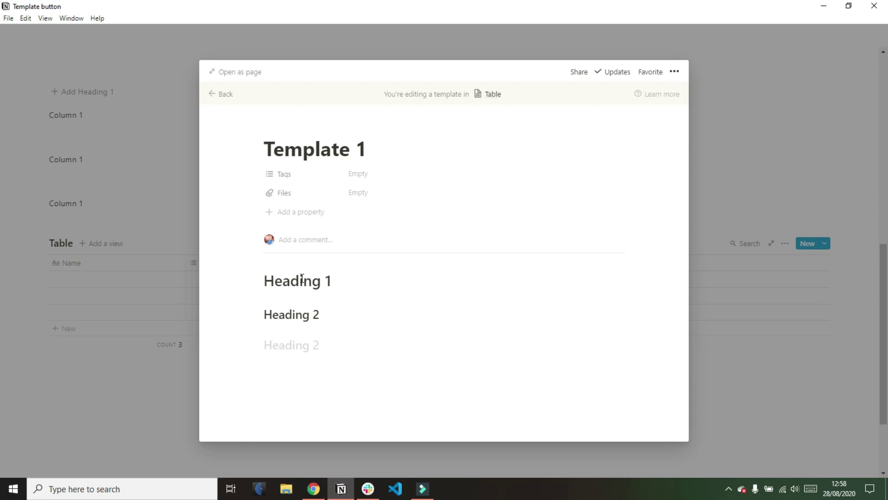
key("BackSpace")
type("### Heading 3")
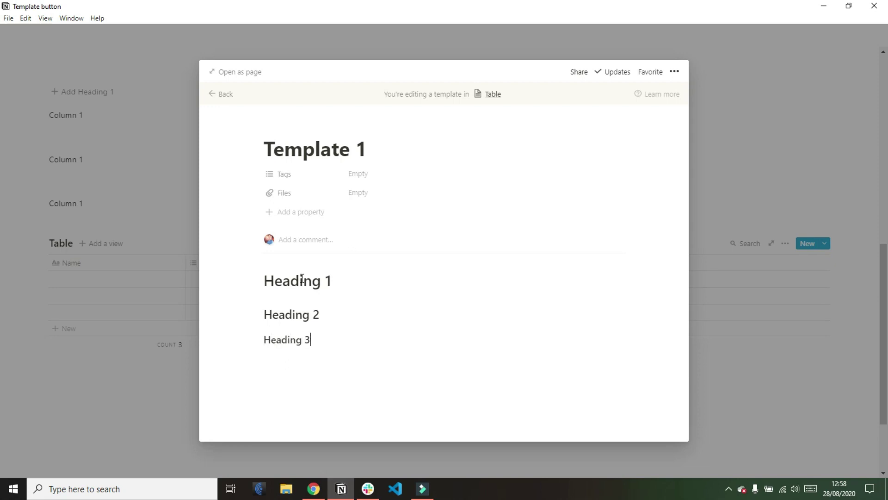
left_click(731, 298)
left_click(828, 244)
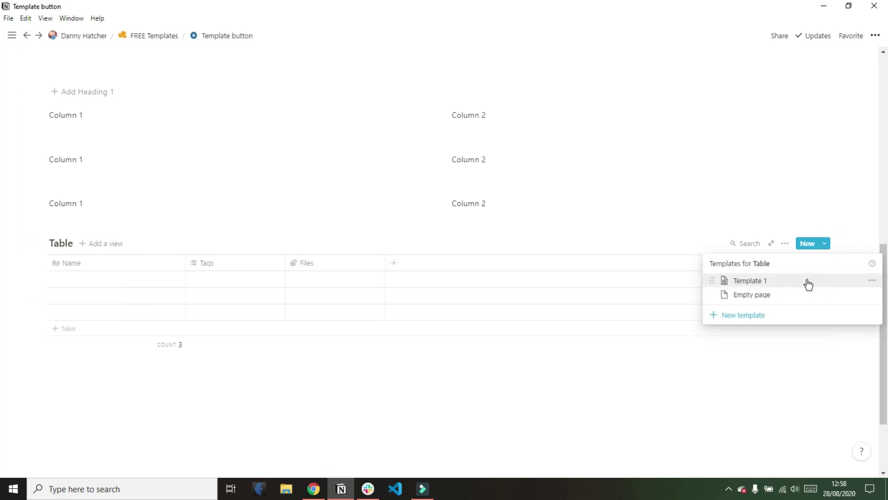
Step: Review Template 1 in its editor, then dismiss the templates list
left_click(872, 280)
left_click(815, 268)
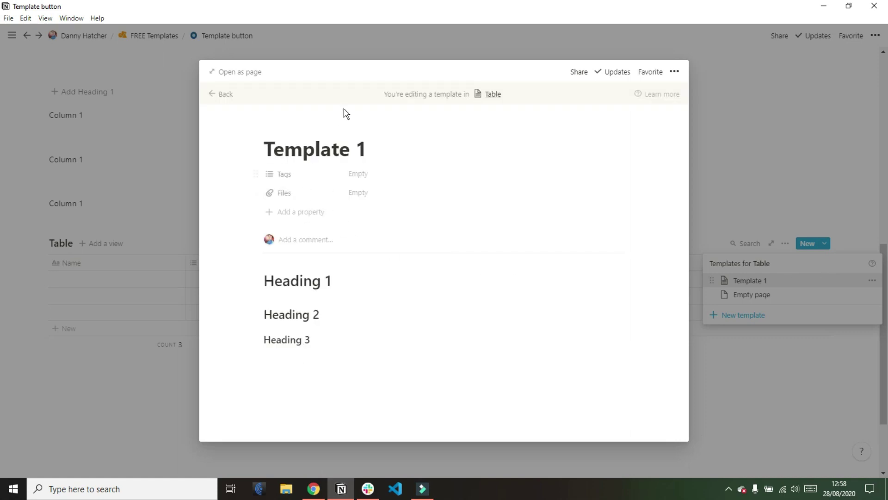
left_click(187, 128)
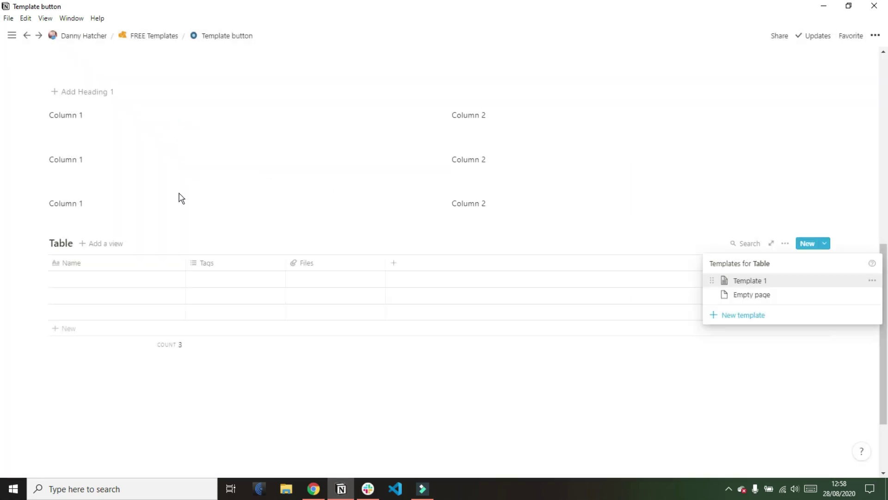
left_click(176, 285)
Step: Create the first Table entry titled 'New page' with 'Start' as its body text
left_click(172, 279)
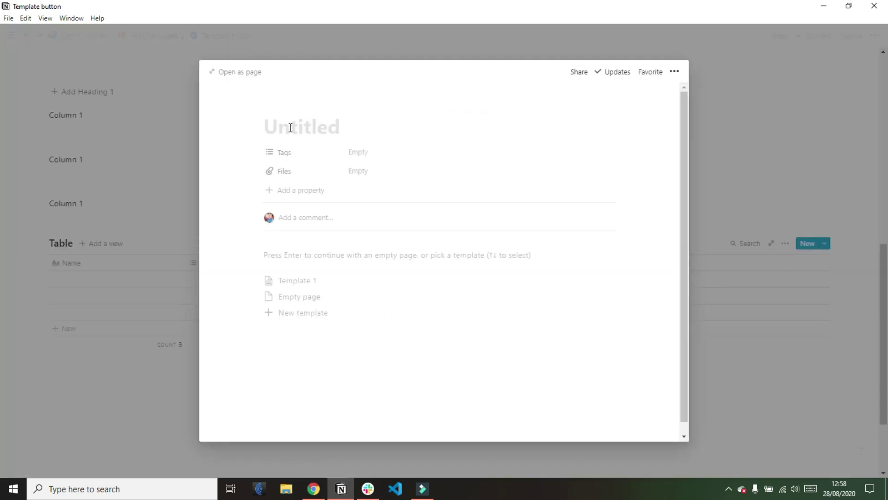
type("New page")
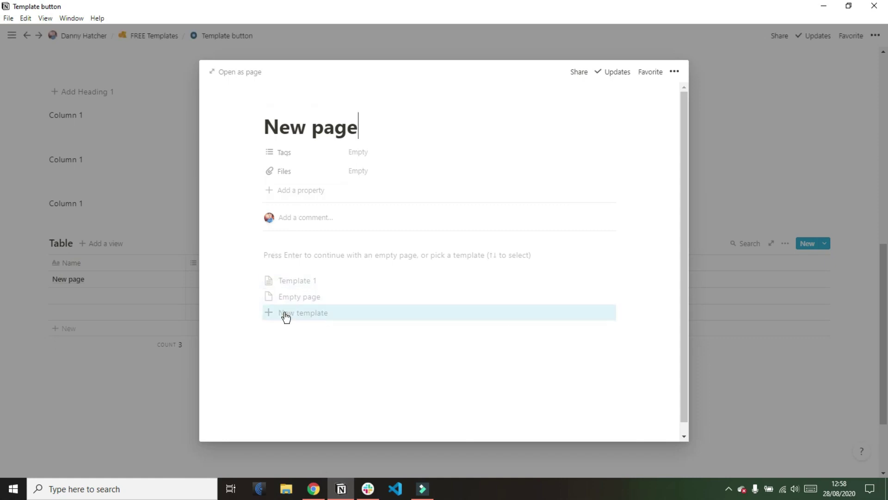
left_click(290, 255)
type("Start typing")
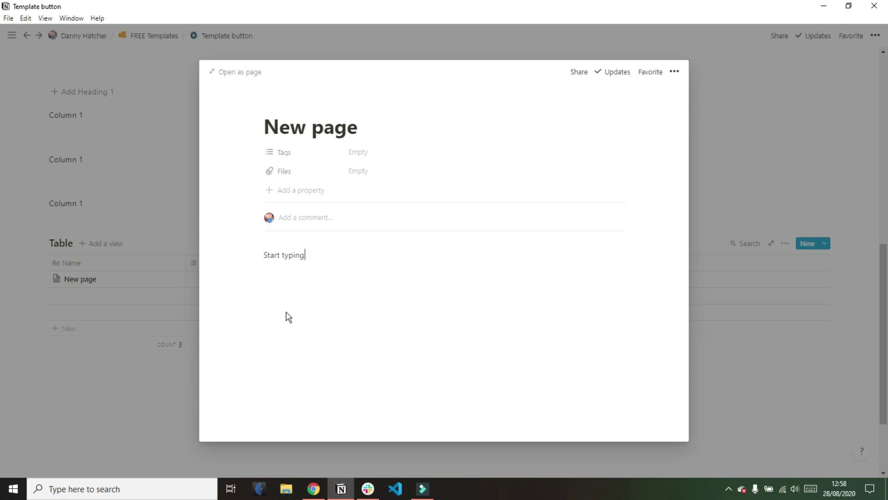
left_click(121, 310)
Step: Create a second entry from Template 1 titled 'Another page'
left_click(163, 298)
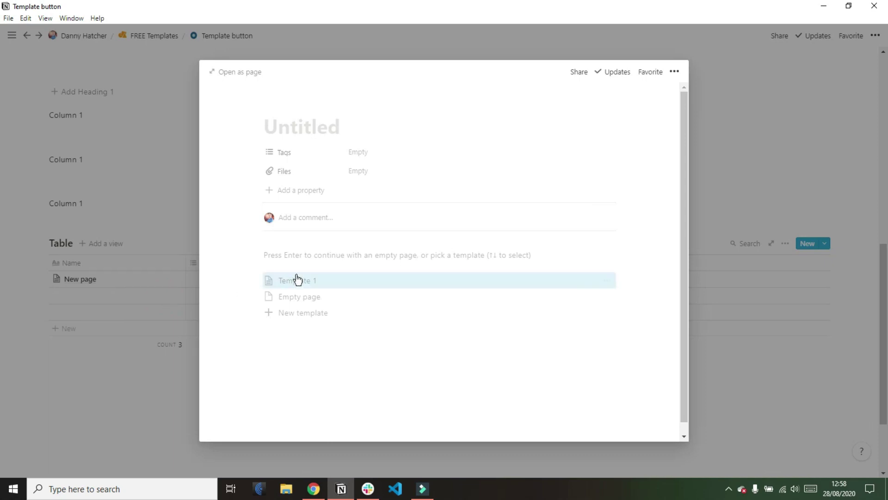
left_click(313, 286)
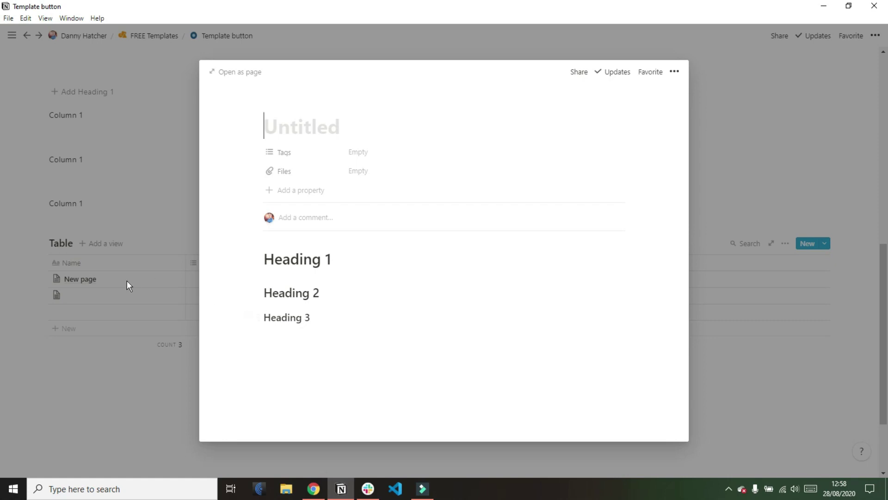
type("Another page")
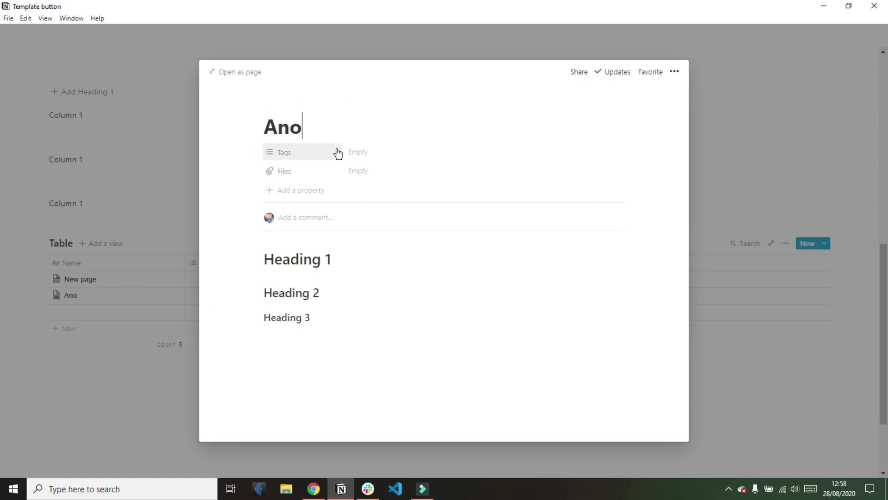
left_click(146, 256)
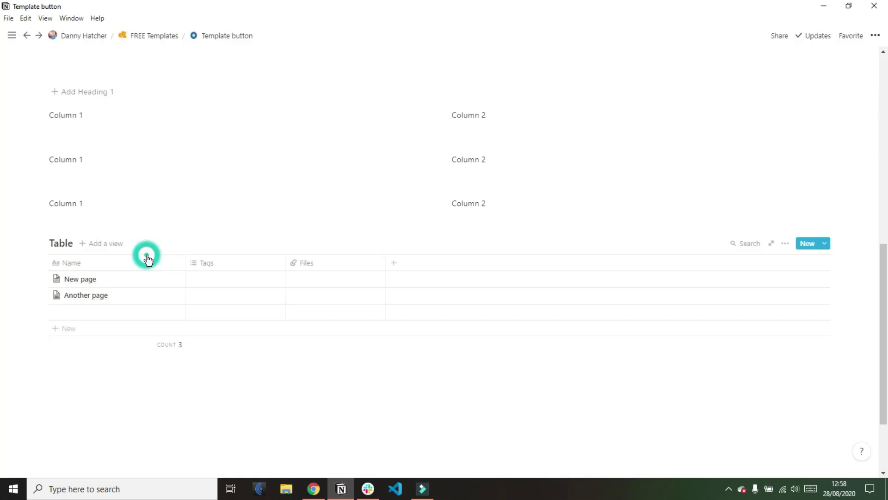
Step: Edit Template 1 to give it a Christmas tree emoji icon
left_click(825, 244)
left_click(879, 282)
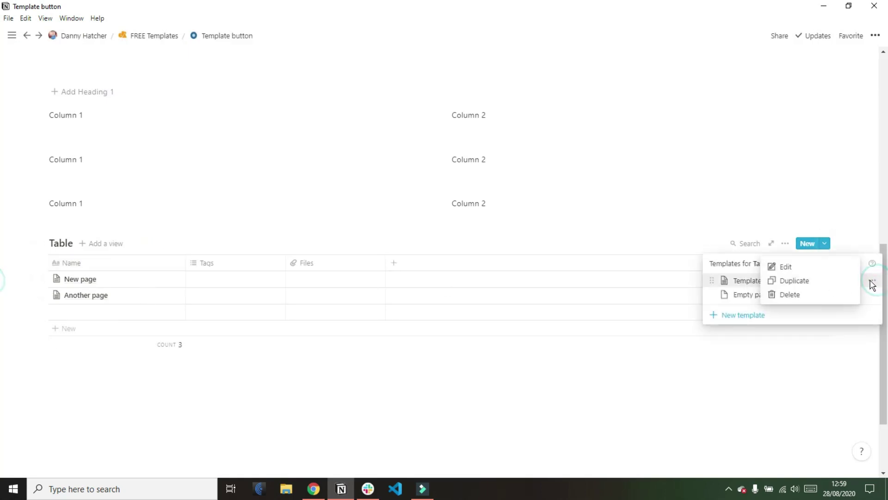
left_click(815, 265)
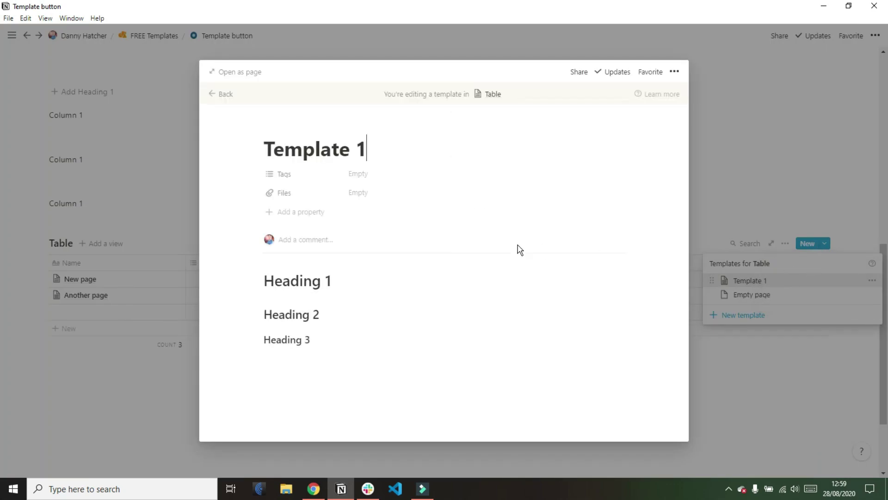
left_click(273, 127)
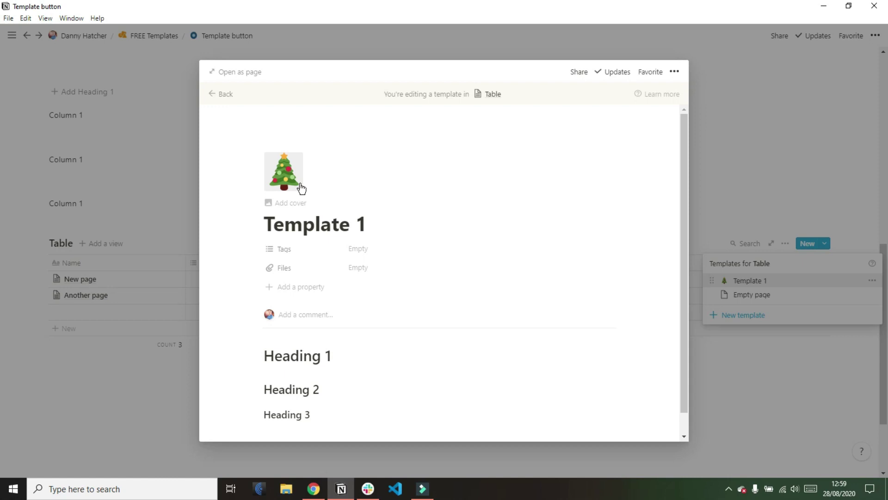
left_click(160, 228)
left_click(160, 280)
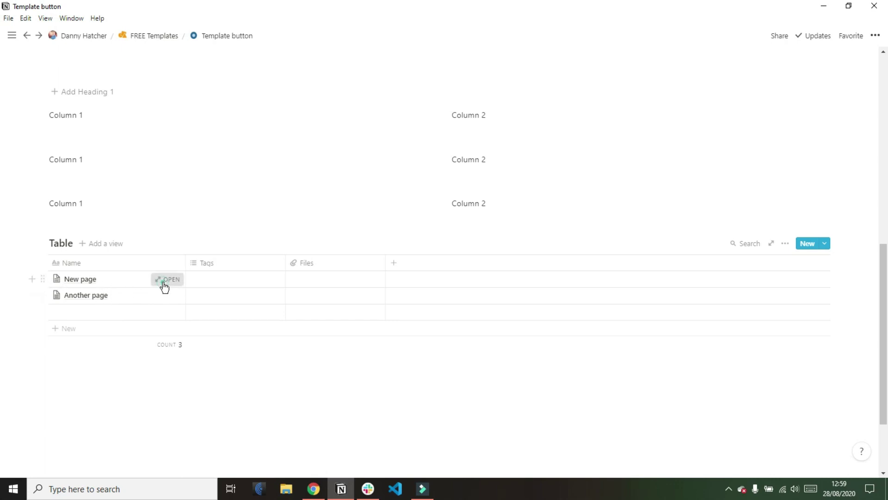
Step: Delete New page's empty block and apply Template 1, adding a line below Heading 3
left_click(163, 281)
mouse_move(293, 123)
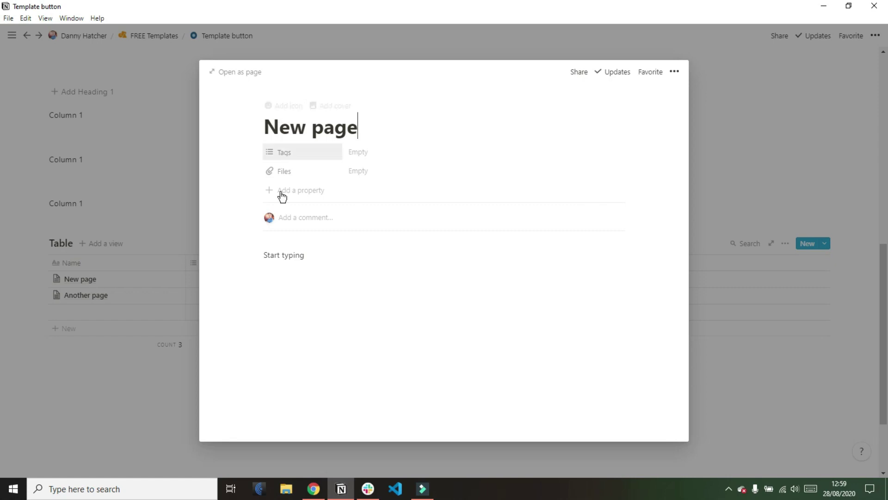
left_click_drag(283, 278, 286, 246)
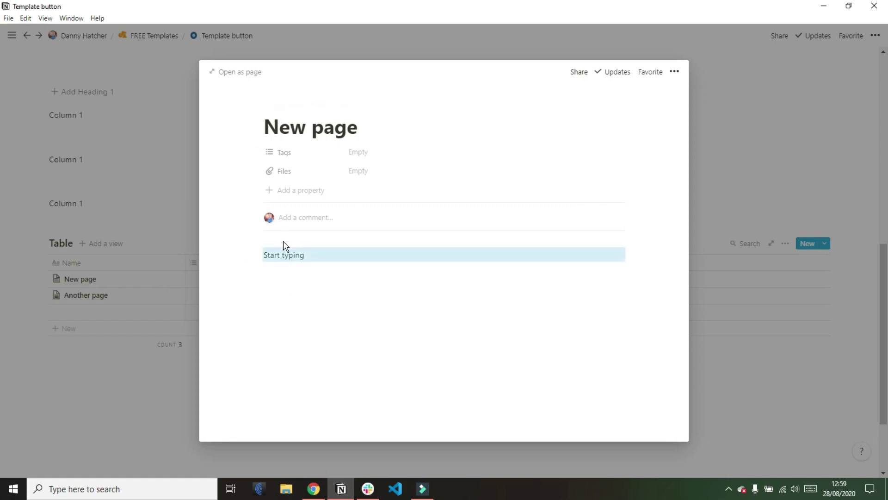
key("Delete")
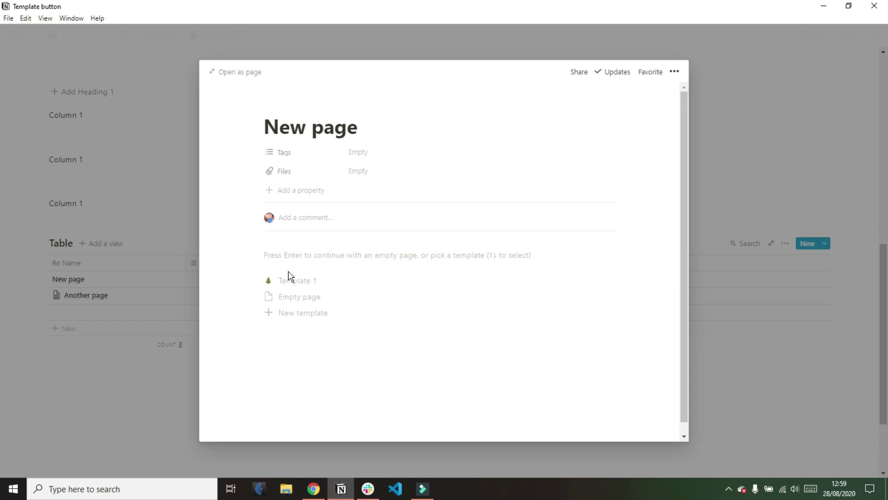
left_click(291, 288)
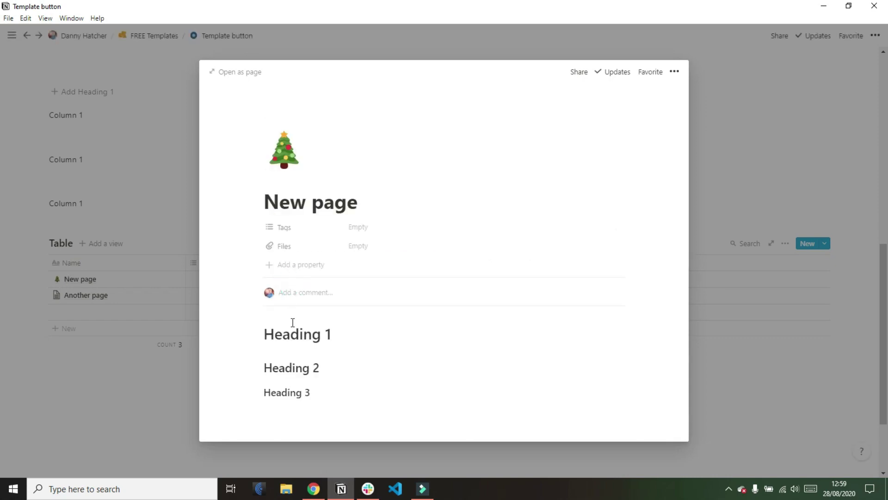
left_click(296, 413)
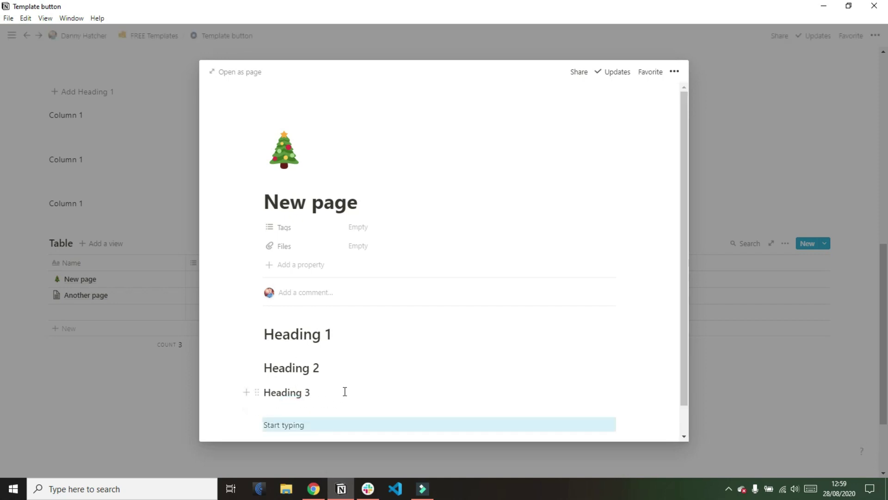
scroll(344, 392, "down", 1)
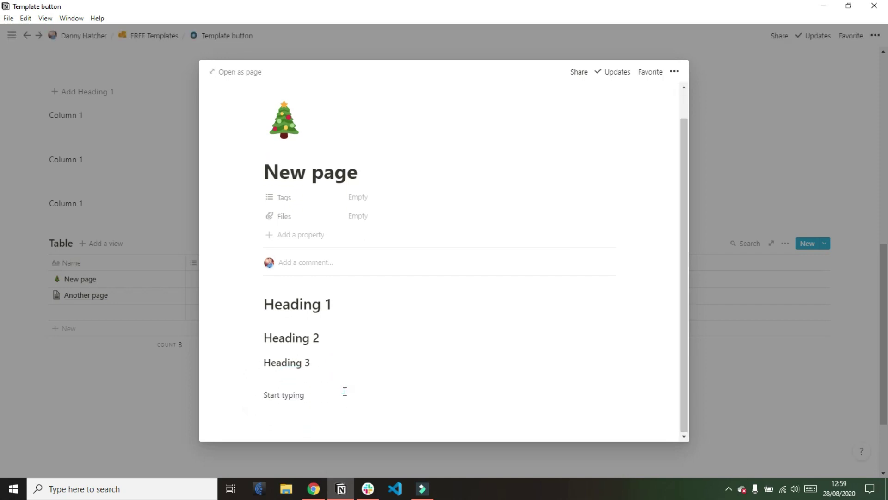
Step: Delete Another page's three hand-made headings and apply Template 1 in their place
left_click(138, 348)
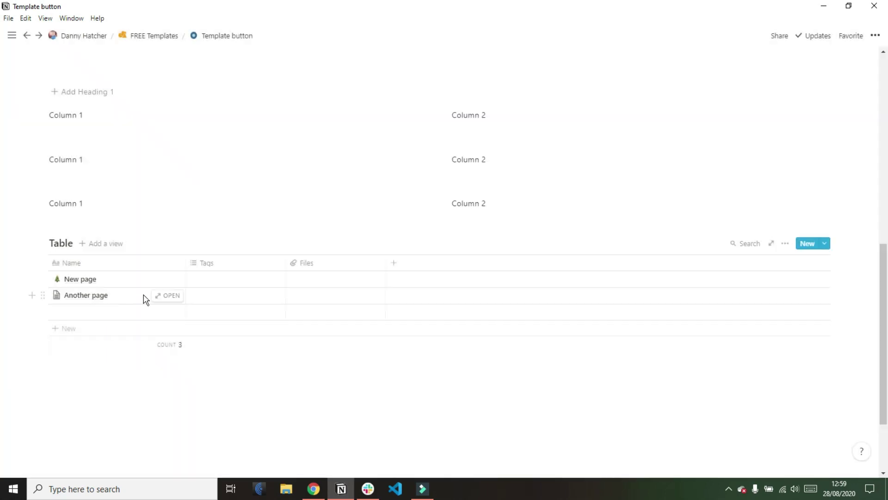
left_click(171, 298)
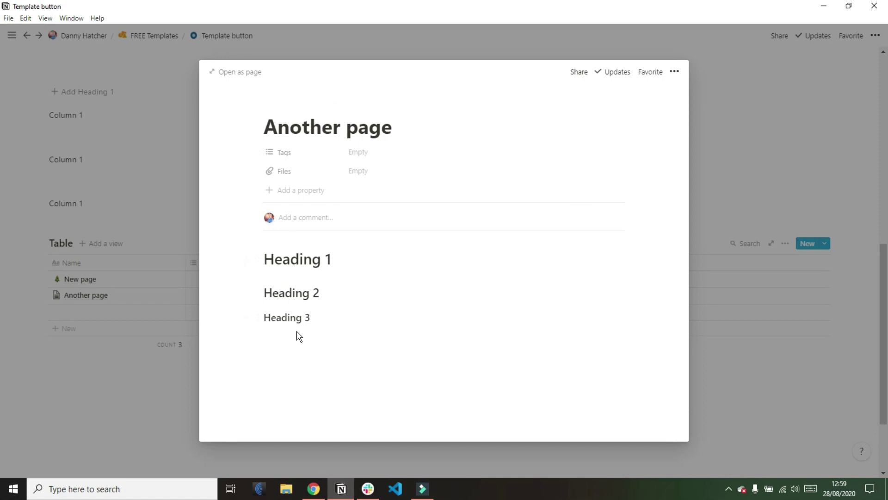
left_click_drag(297, 333, 296, 251)
key("BackSpace")
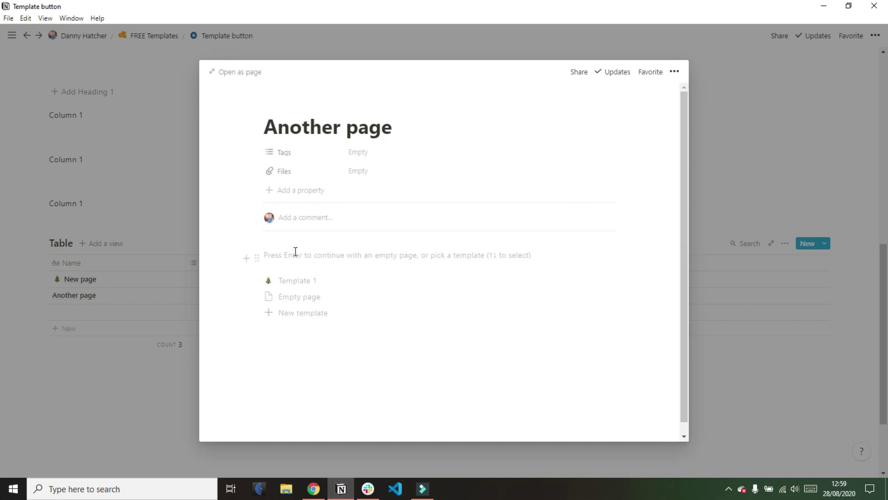
left_click(294, 284)
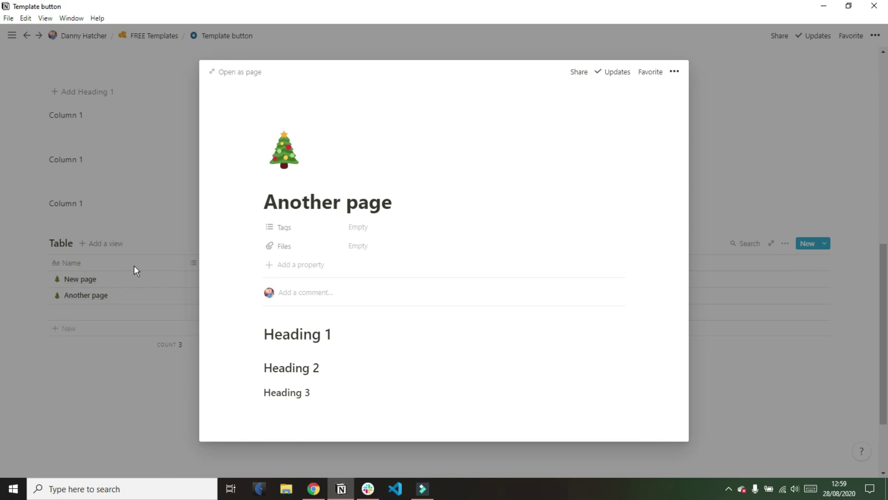
left_click(793, 257)
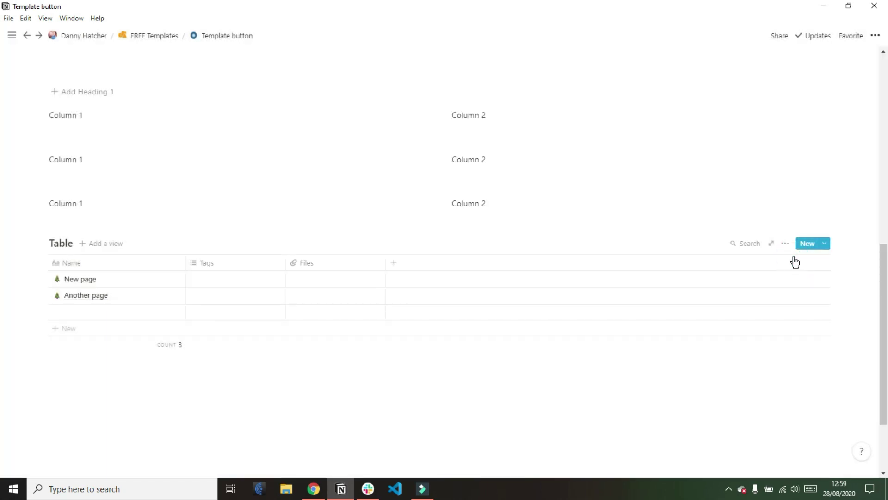
Step: Edit Template 1 so its Tags property is preset to a new 'to do' tag
left_click(825, 244)
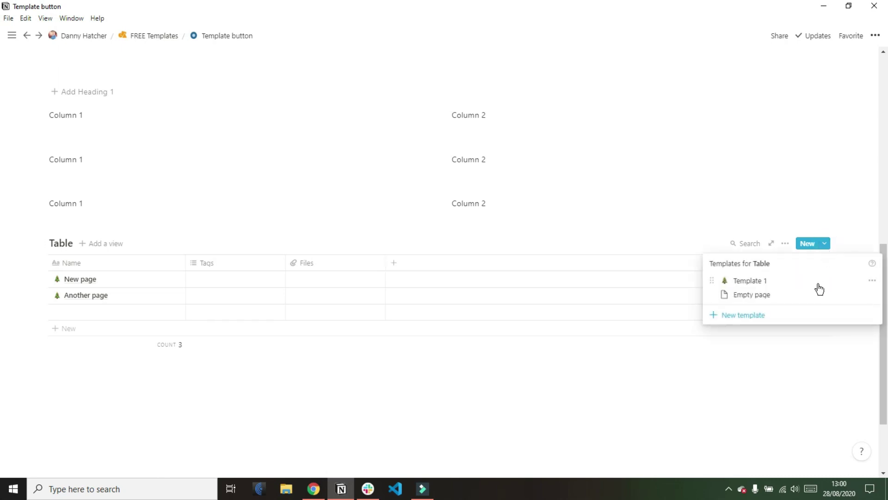
left_click(871, 280)
left_click(803, 267)
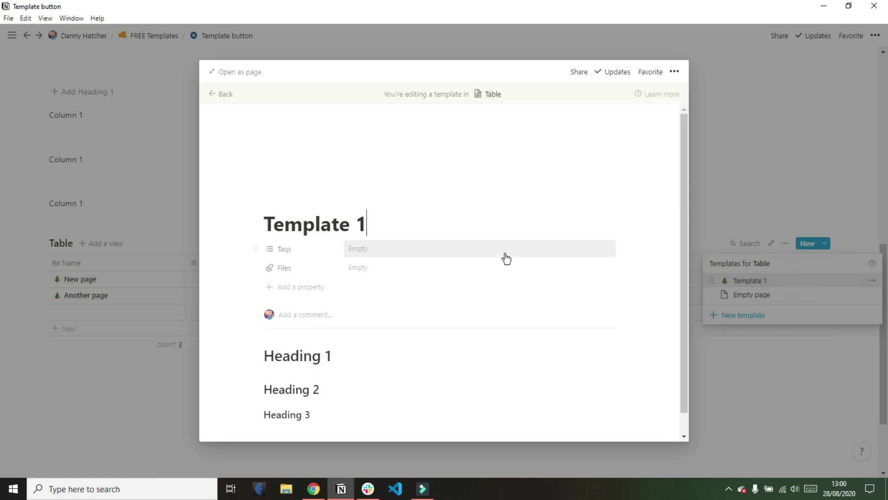
left_click(358, 250)
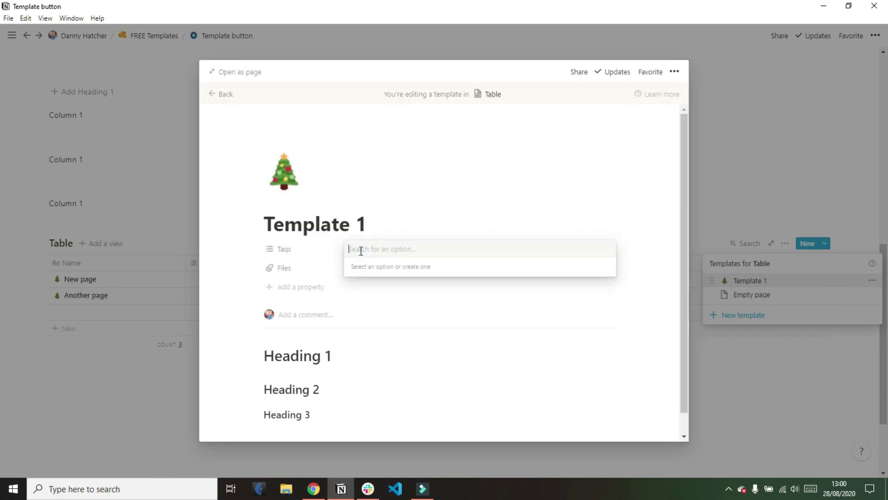
type("to do")
key("Return")
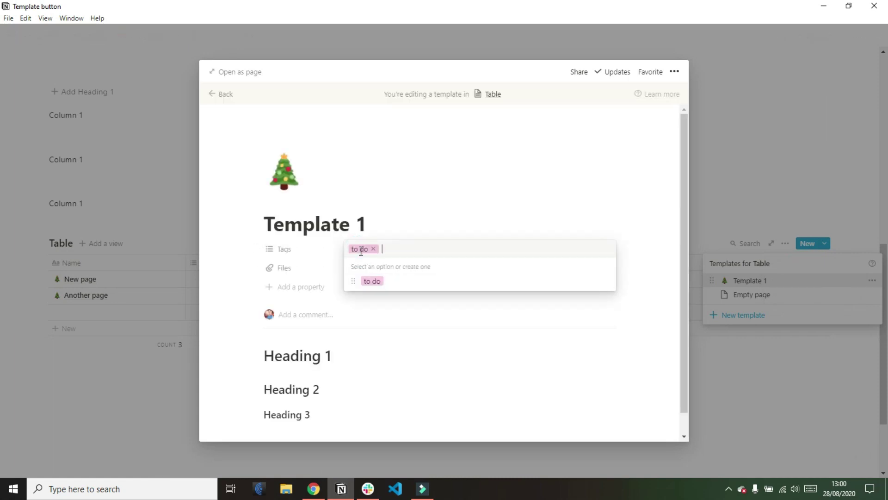
left_click(370, 223)
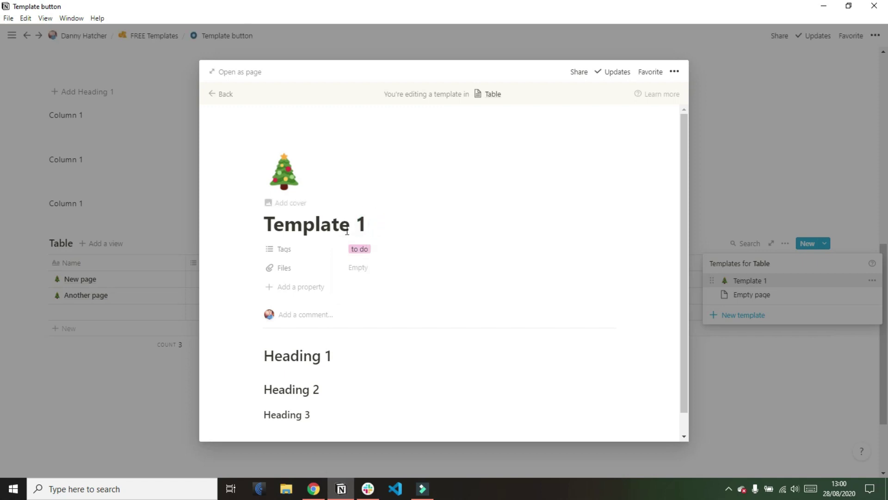
left_click(86, 243)
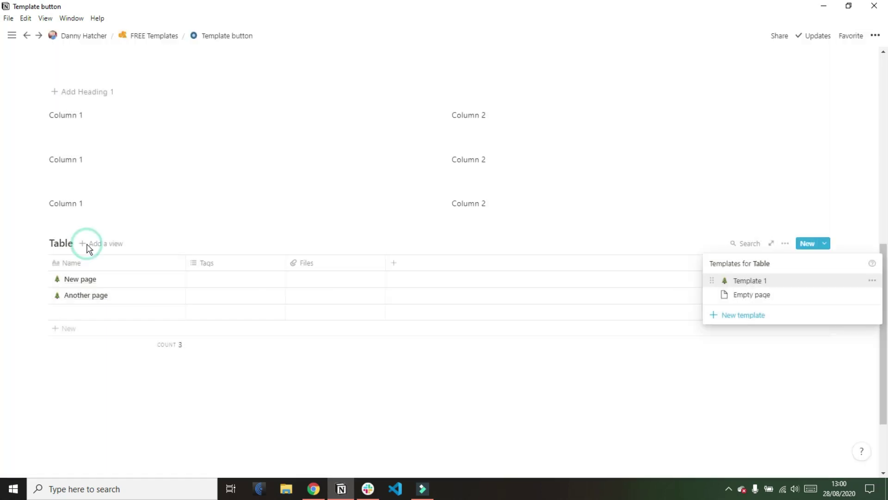
Step: Clear all blocks on New page and reapply the updated Template 1
left_click(204, 295)
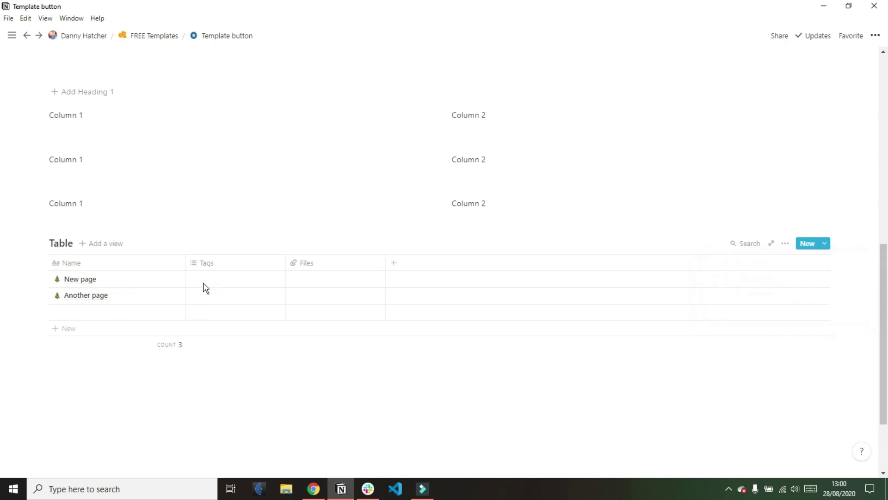
left_click(171, 279)
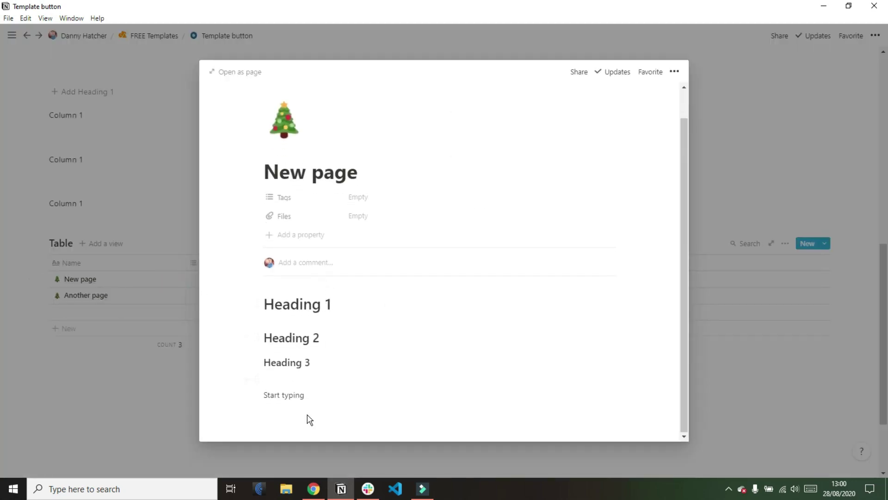
left_click_drag(309, 419, 312, 299)
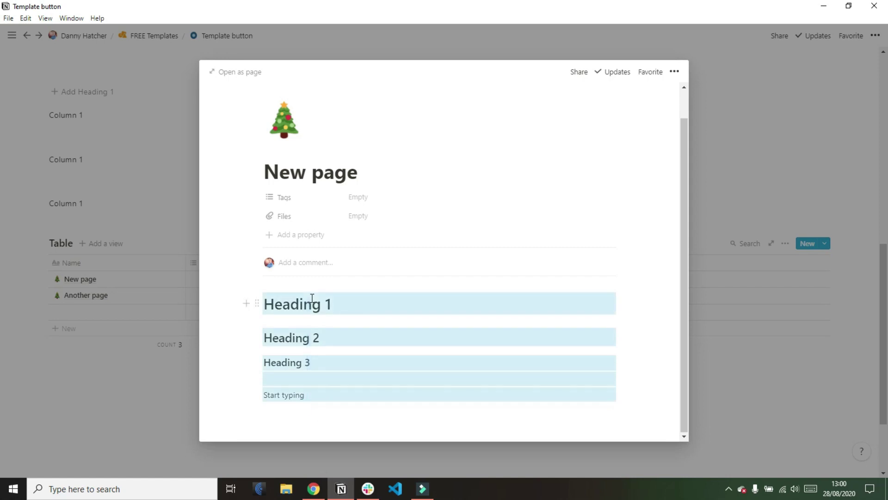
key("Delete")
left_click(311, 328)
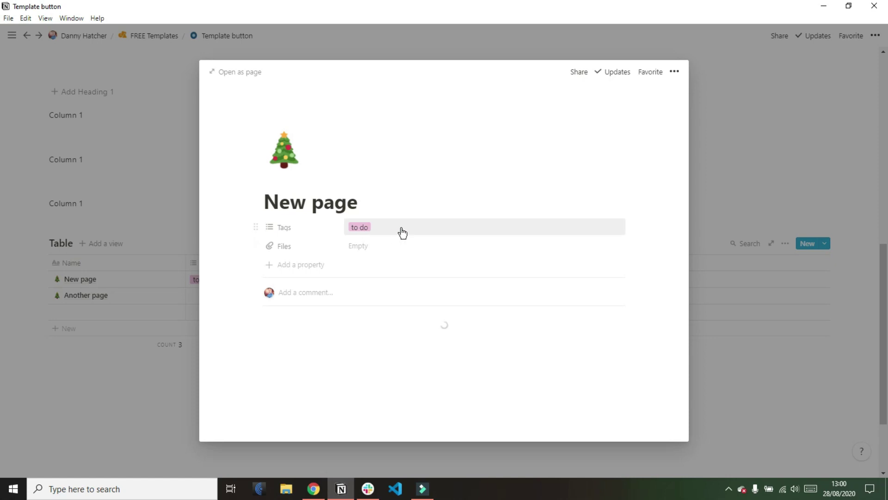
left_click(146, 245)
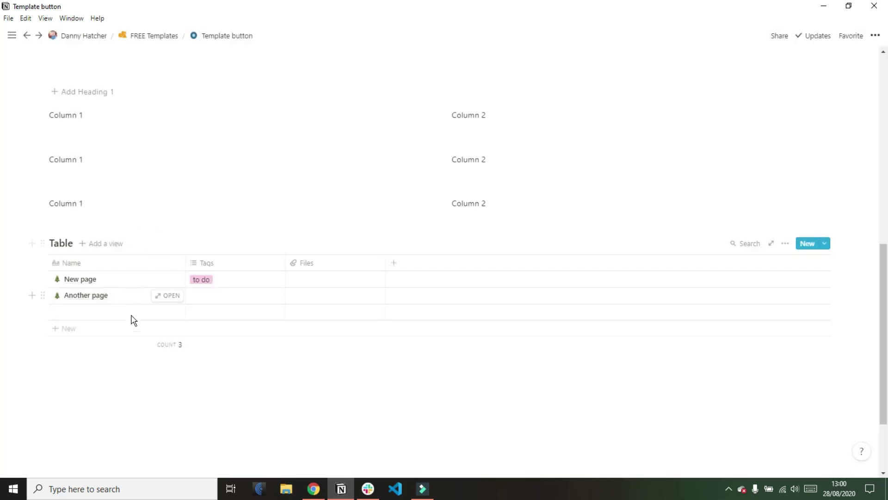
Step: Build the empty third Table entry from Template 1
left_click(169, 314)
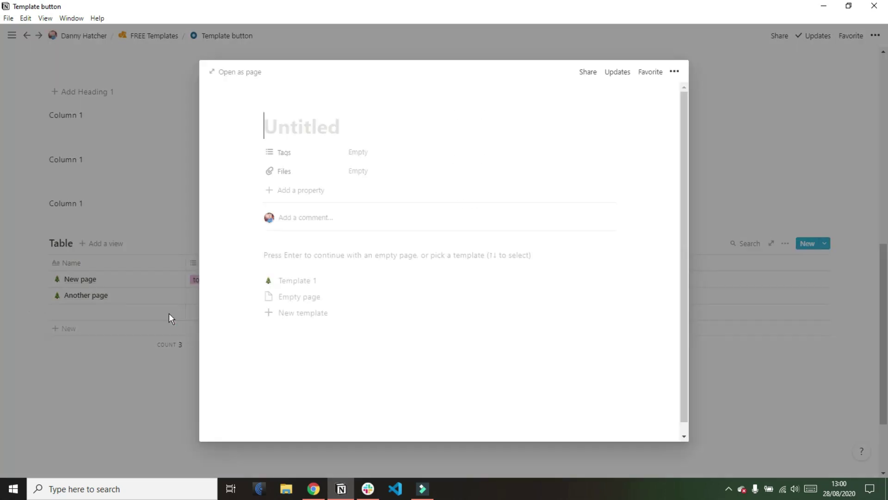
left_click(329, 281)
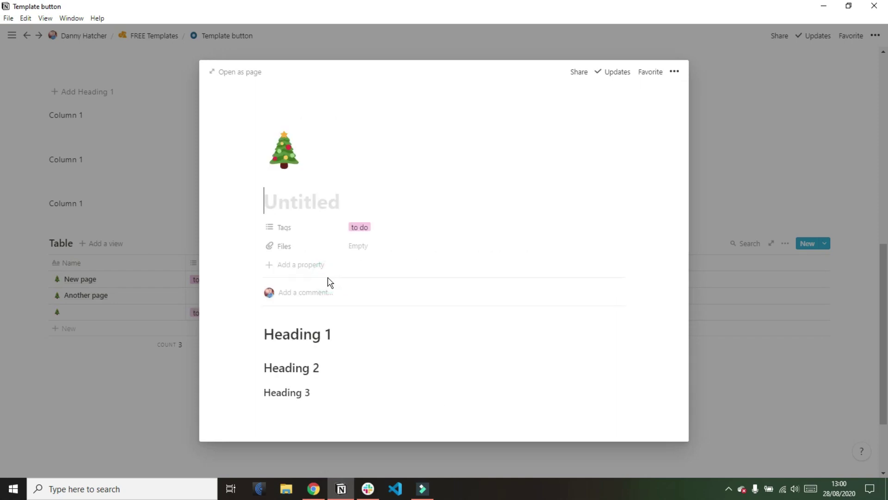
left_click(87, 268)
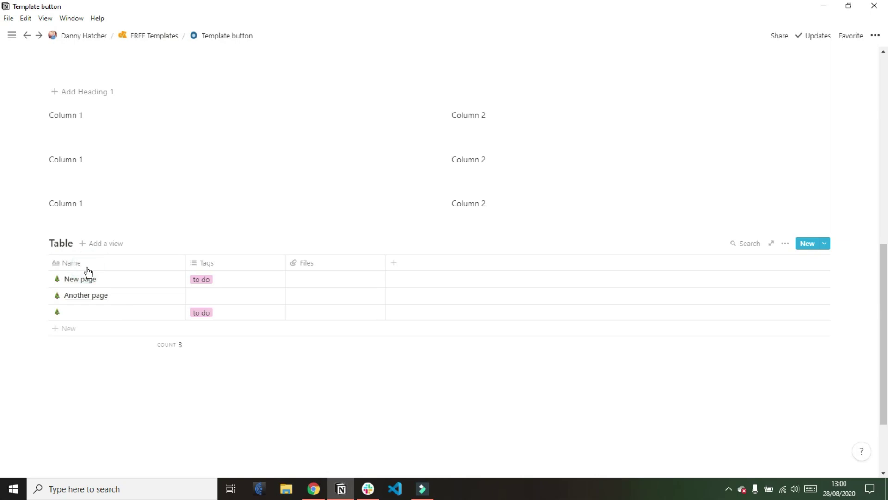